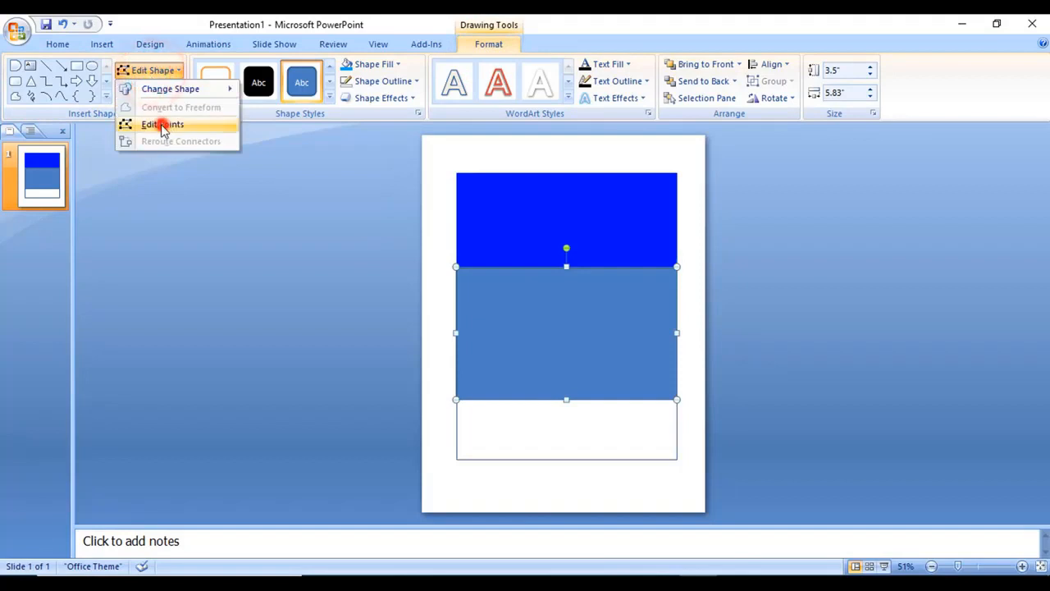
Drag the blue rectangle's bottom corner points into a sweeping downward curve and send it to the back
left_click(677, 399)
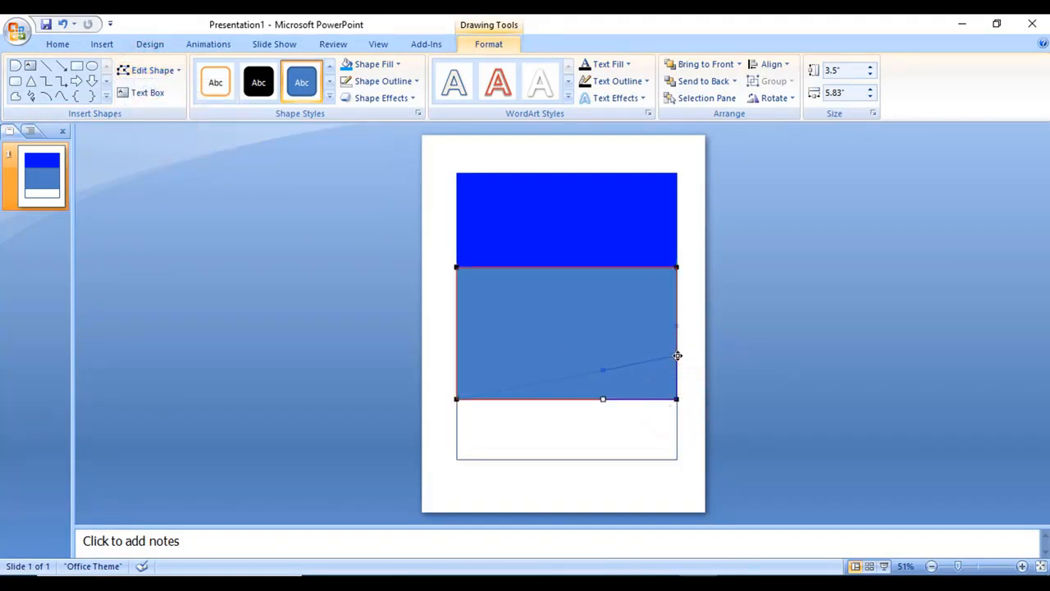
left_click_drag(677, 339, 677, 339)
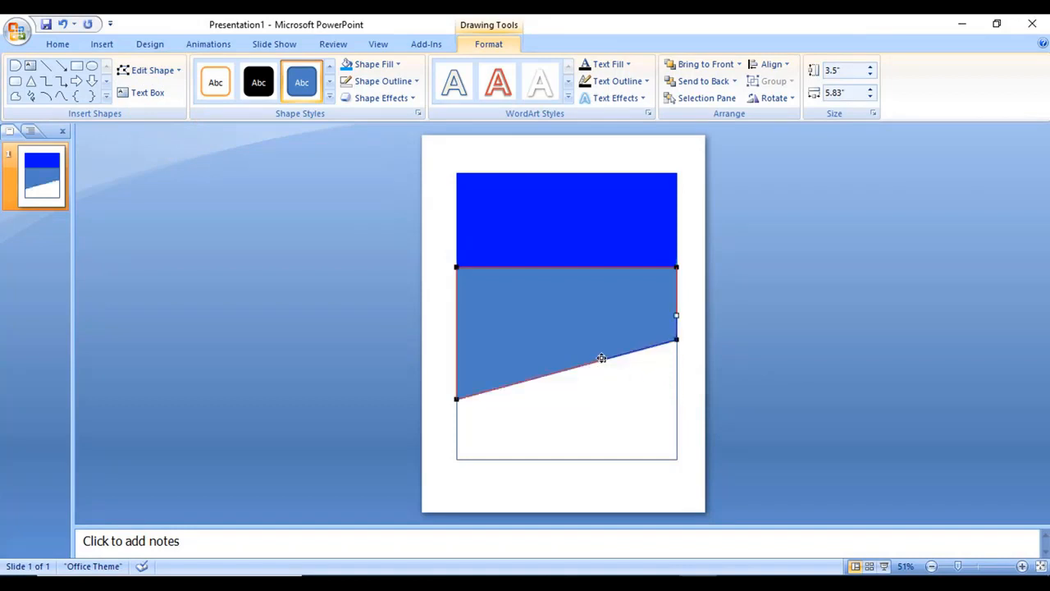
left_click_drag(611, 380, 621, 423)
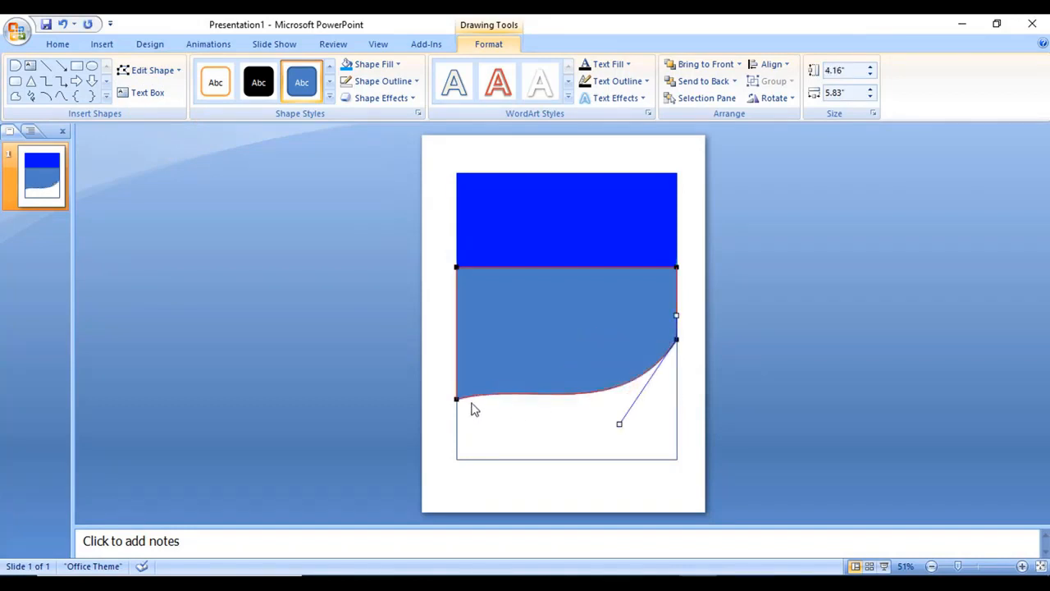
left_click(457, 399)
mouse_move(531, 378)
left_mouse_down()
mouse_move(476, 441)
mouse_move(482, 427)
left_mouse_up()
right_click(594, 356)
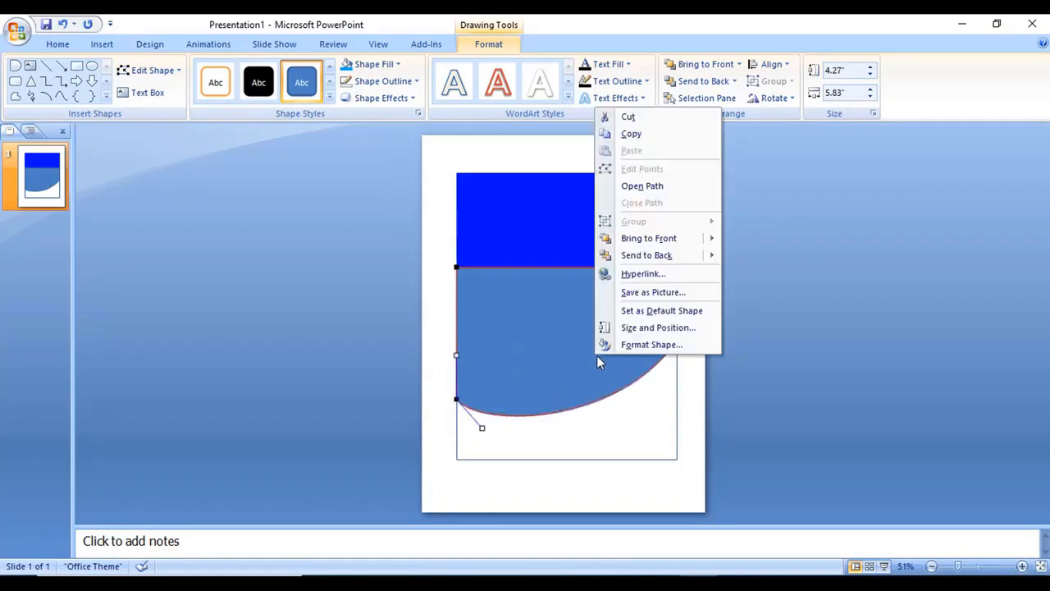
left_click(663, 261)
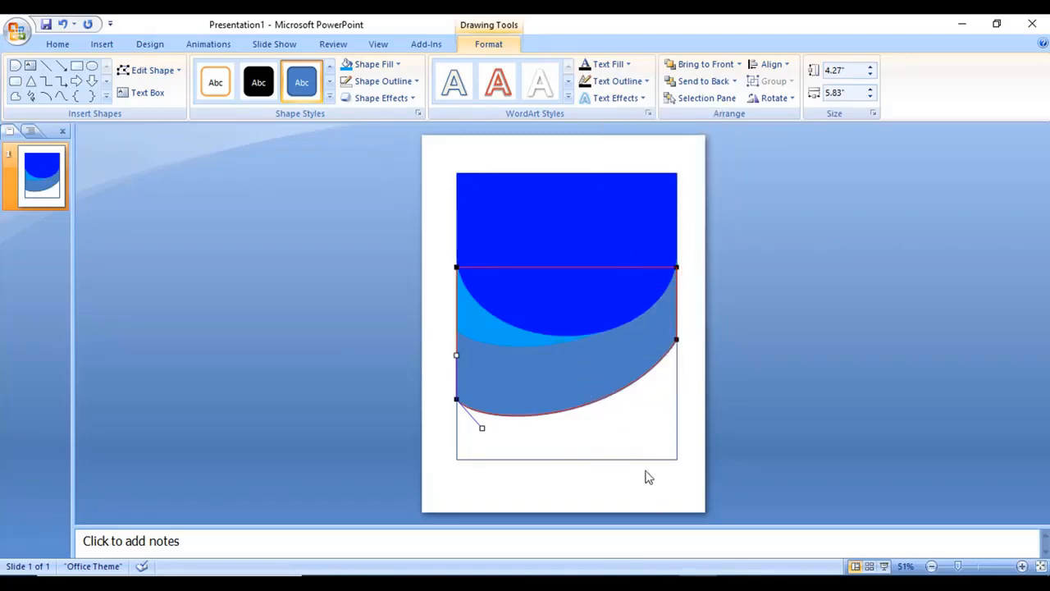
Nudge the curved shape up a few steps with the arrow keys
left_click(640, 419)
left_click(612, 380)
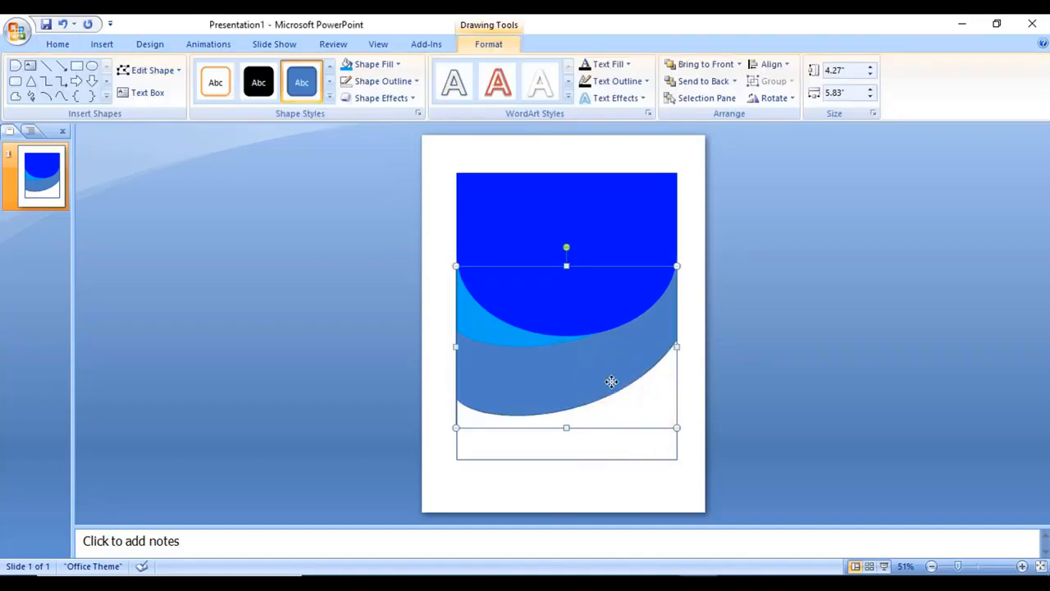
key("Up")
key("Up")
key("Up")
key("Up")
key("Up")
key("Up")
key("Up")
key("Up")
key("Up")
key("Up")
key("Up")
key("Up")
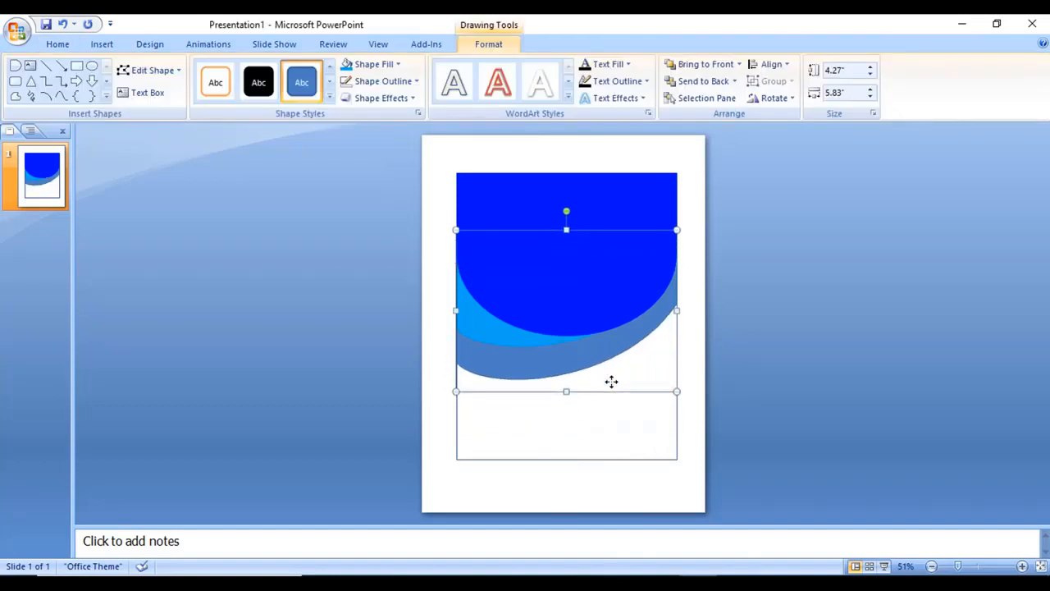
key("Up")
key("Up")
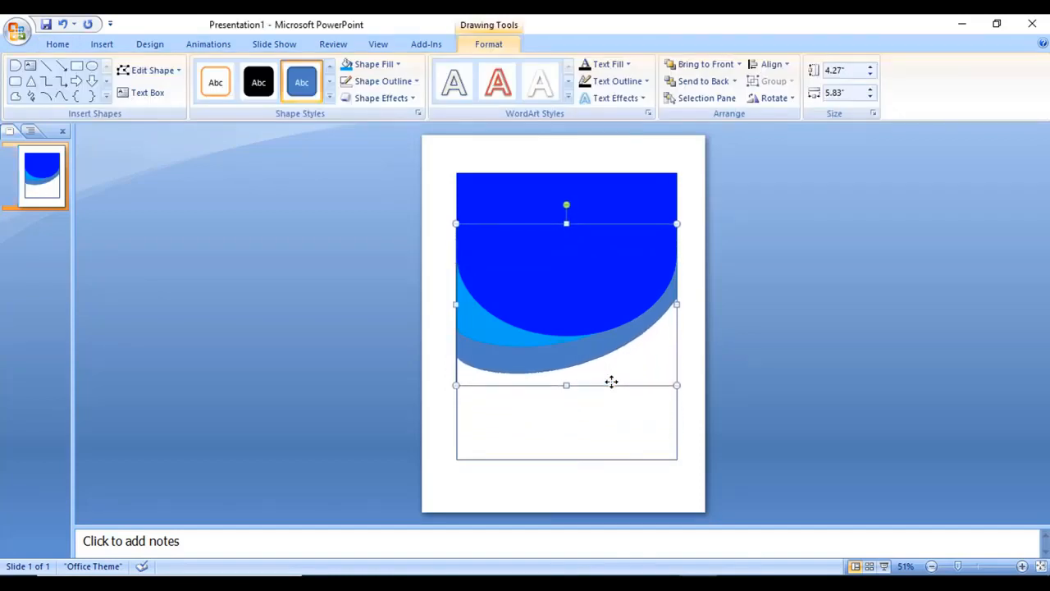
key("Up")
key("Down")
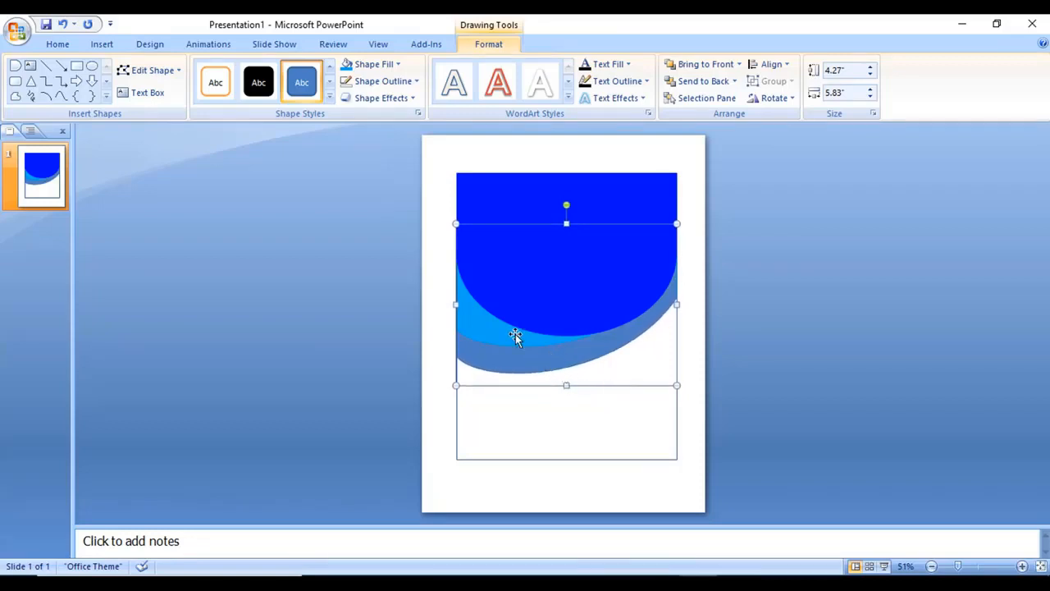
Fill the curved shape with green and set its outline to No Outline
left_click(370, 64)
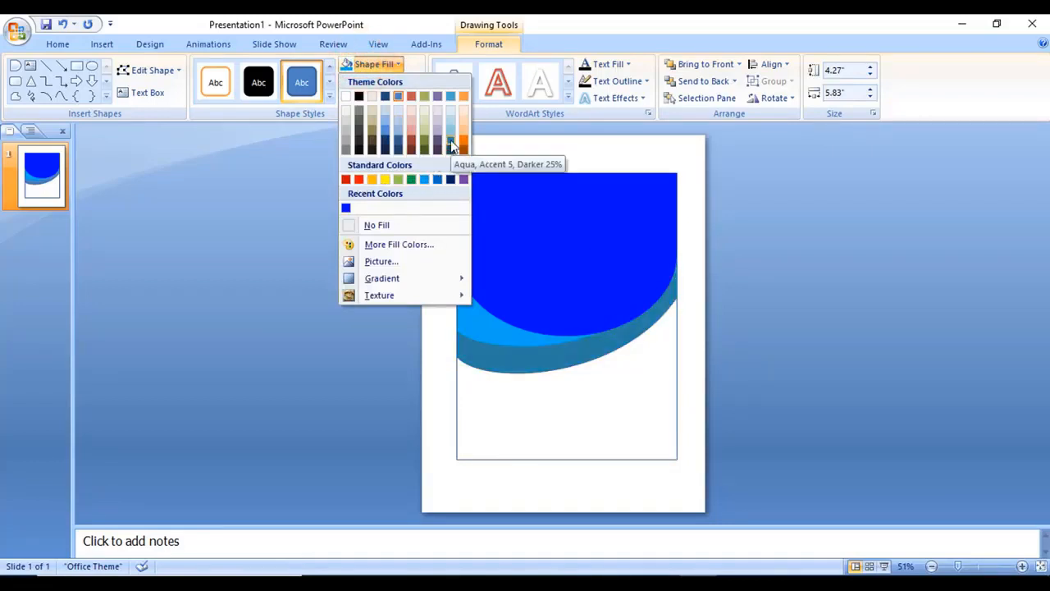
left_click(398, 178)
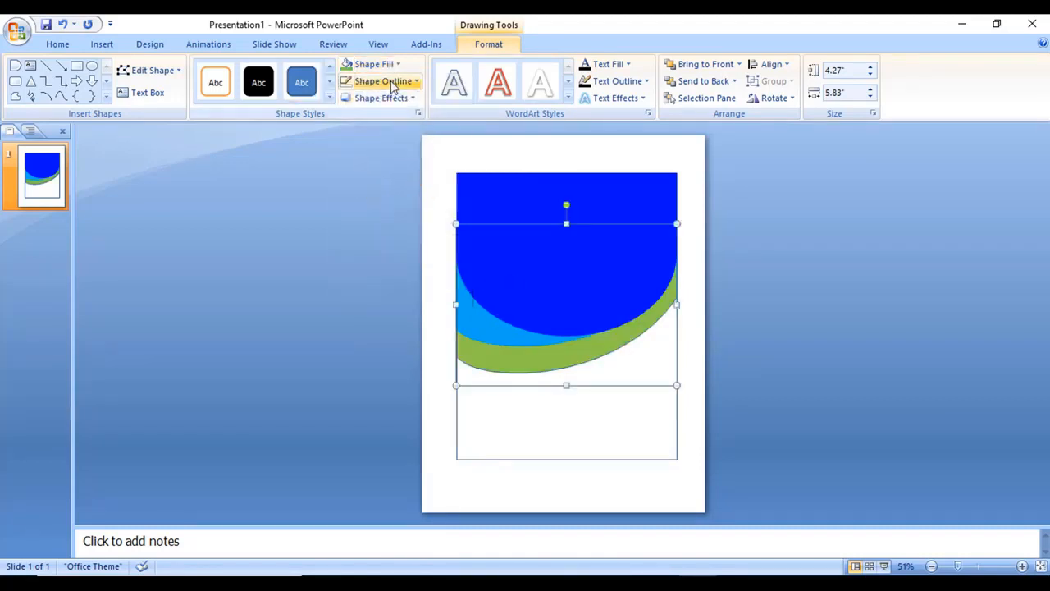
left_click(385, 82)
left_click(380, 241)
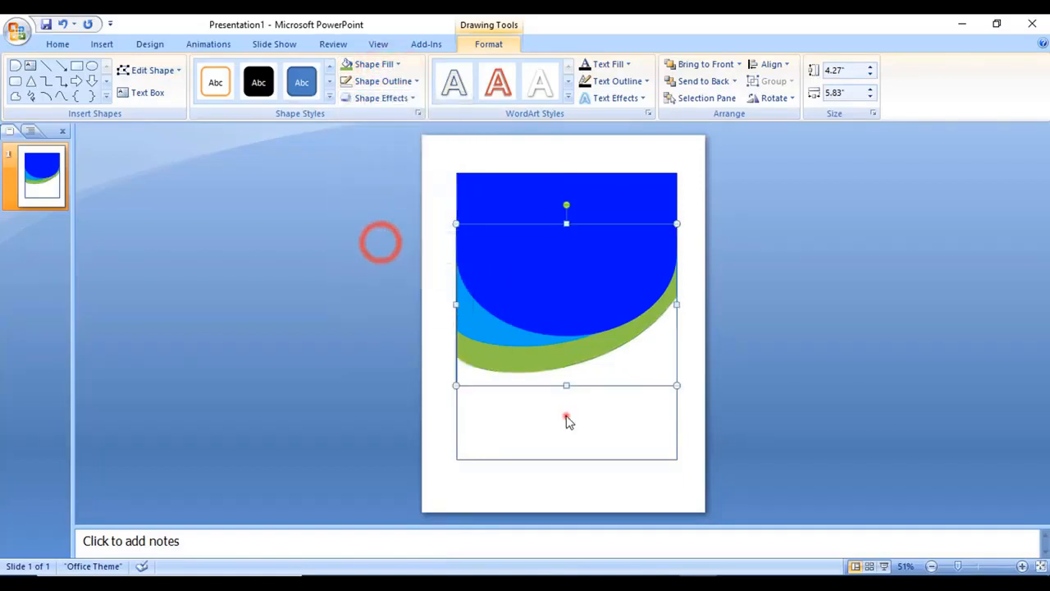
left_click(565, 418)
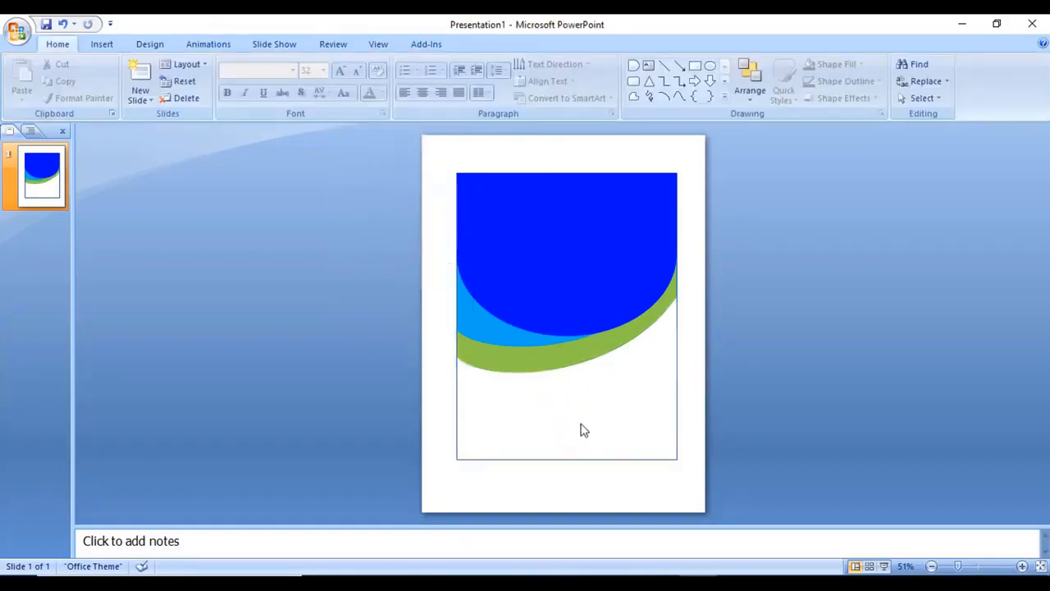
Drag the curved layer up slightly and fine-tune the green band with Ctrl+Down
left_click(575, 300)
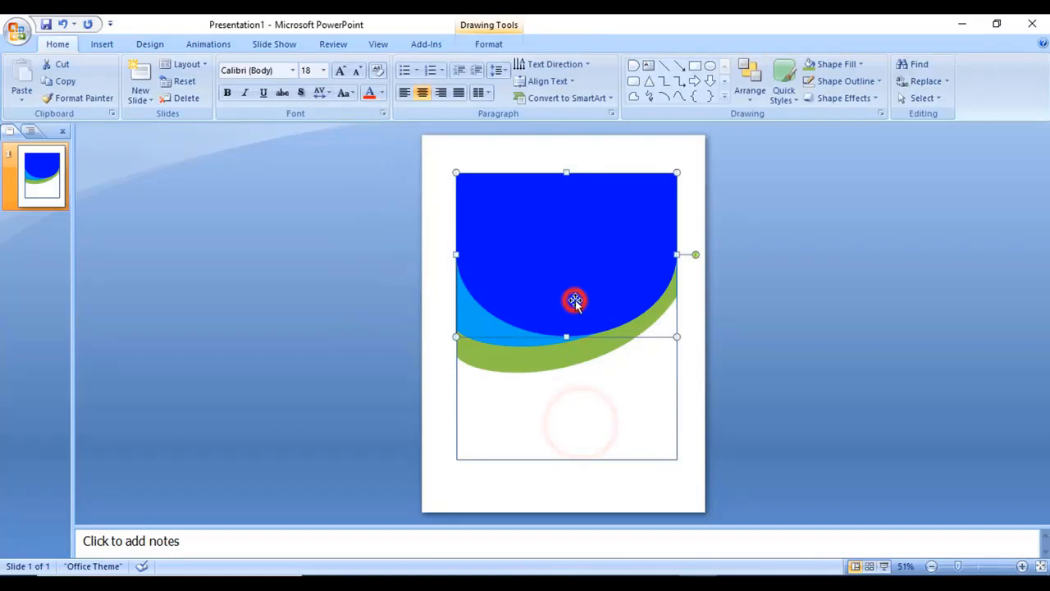
left_click(605, 428)
left_click_drag(534, 352, 520, 335)
left_click(569, 382)
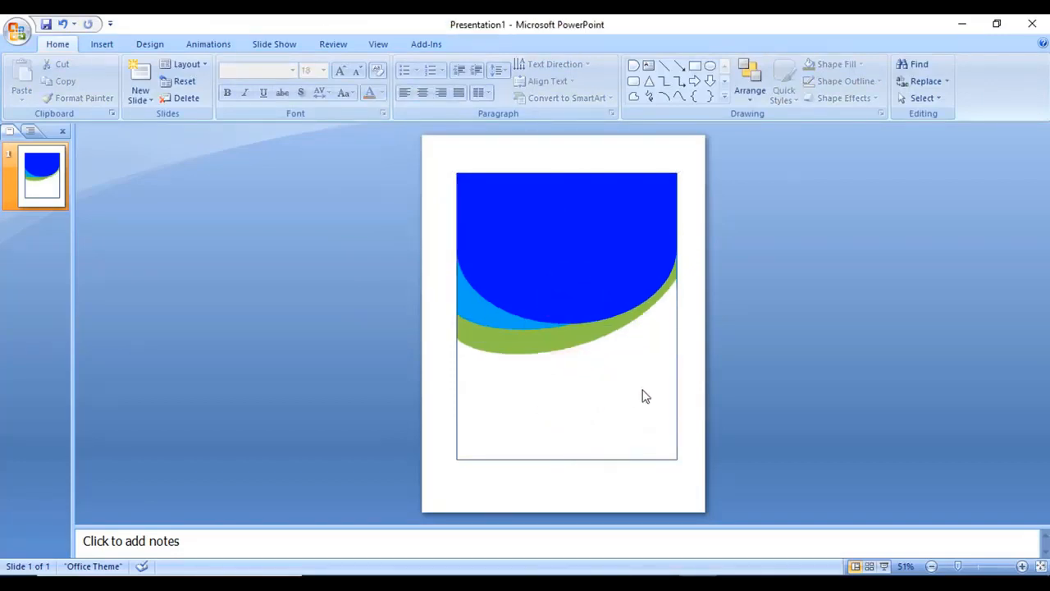
left_click(593, 336)
key("ctrl+Down")
key("ctrl+Down")
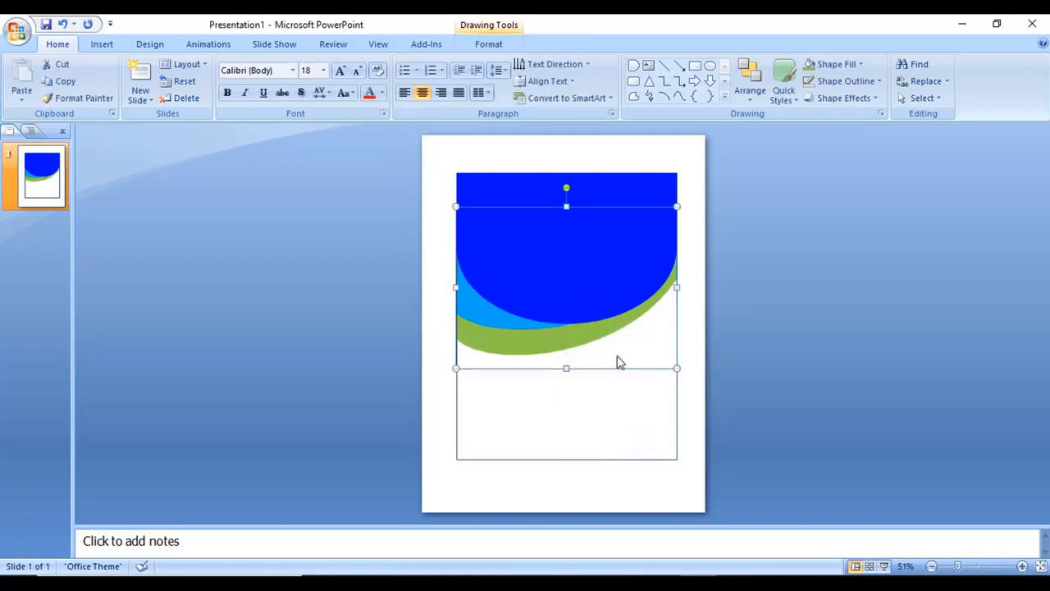
left_click(627, 400)
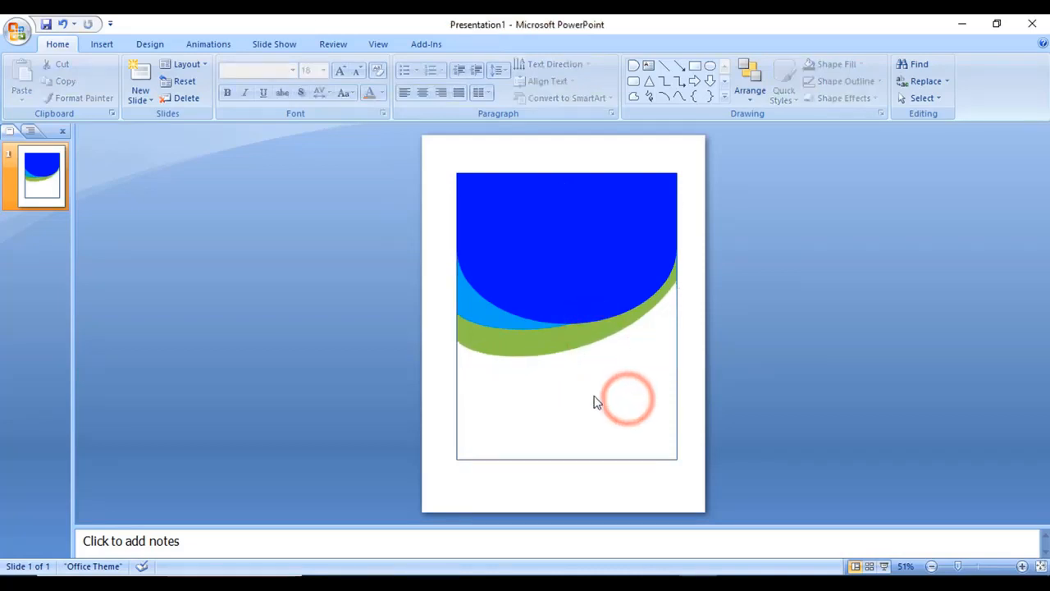
Zoom in and out on the header's curves to check how the layers meet
scroll(697, 350, "up", 8)
left_click(700, 348)
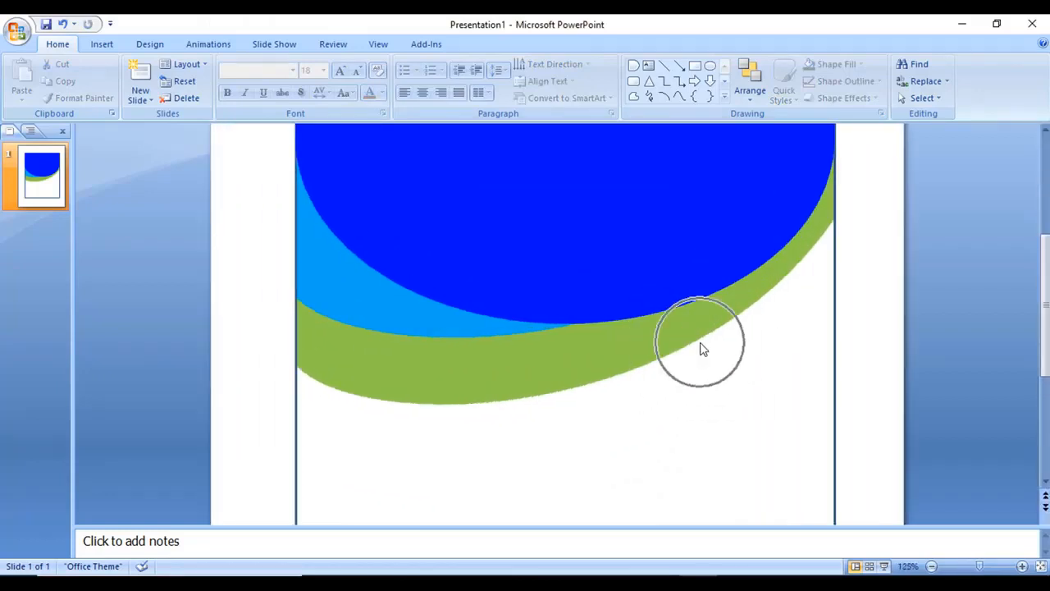
scroll(698, 347, "down", 4)
scroll(698, 345, "up", 2)
left_click(698, 340)
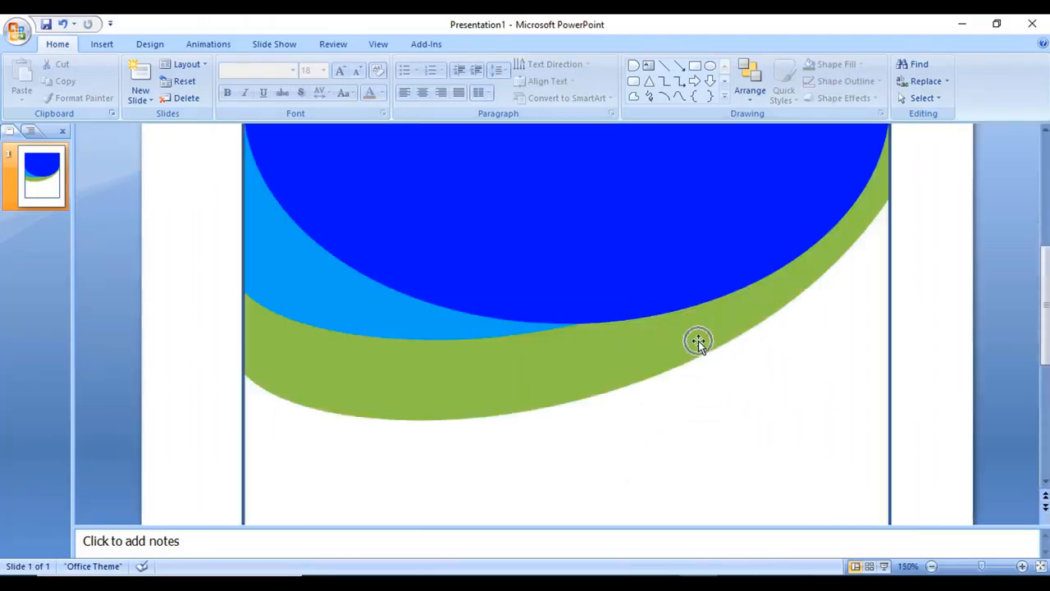
scroll(698, 340, "up", 6)
scroll(698, 341, "down", 2)
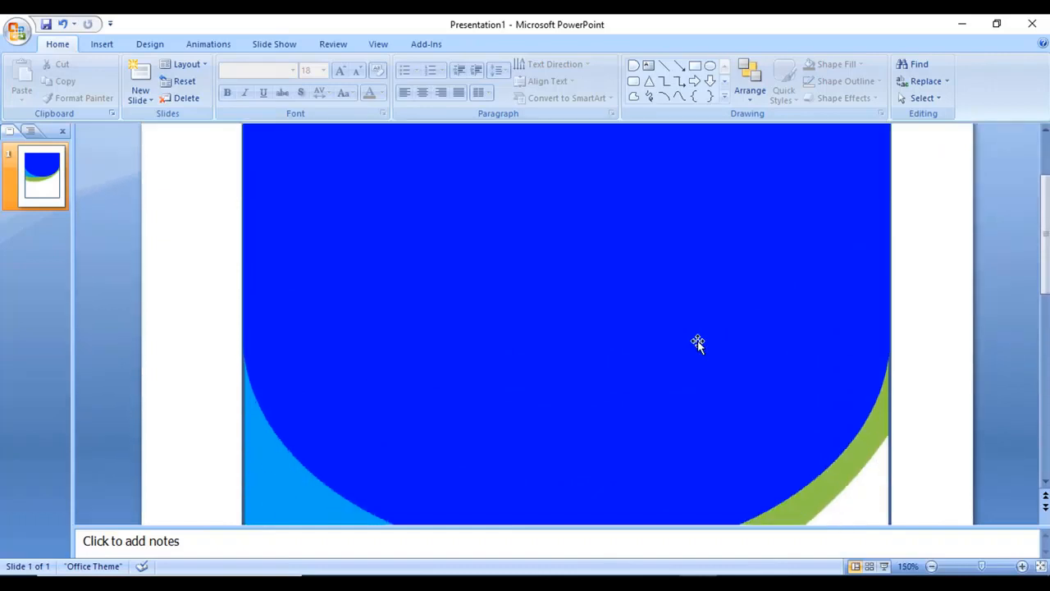
scroll(697, 343, "down", 3)
scroll(697, 344, "down", 8)
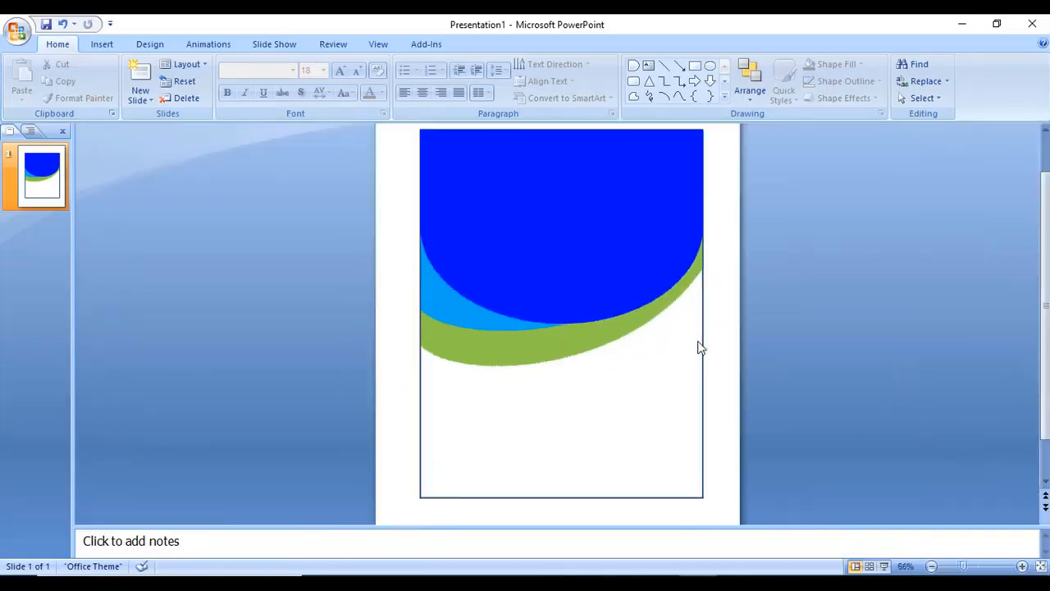
left_click(697, 348)
scroll(581, 375, "up", 2)
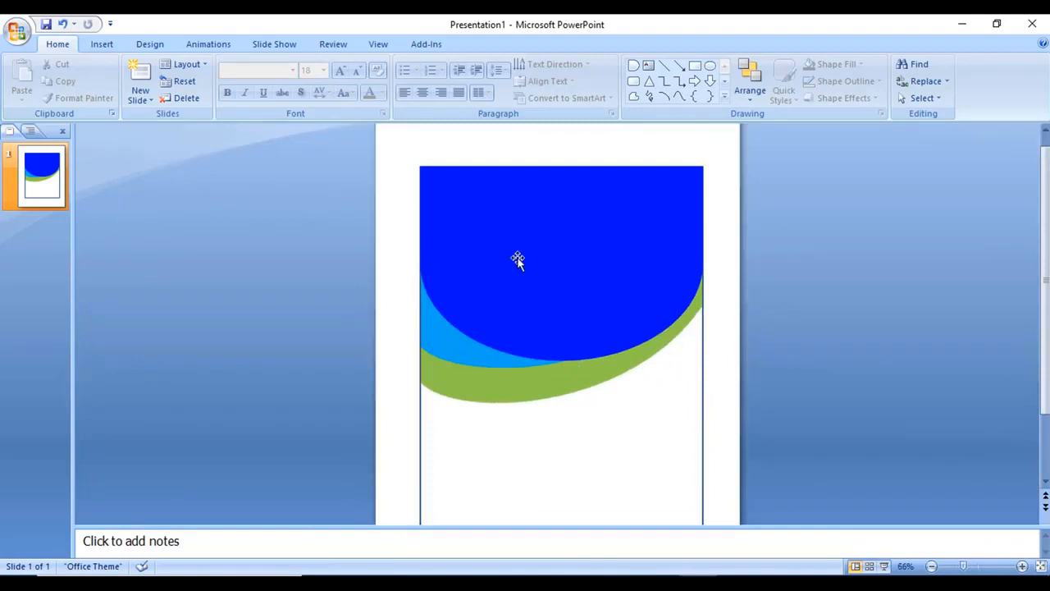
Draw an oval circle at the top centre of the blue header and shrink it slightly
left_click(100, 46)
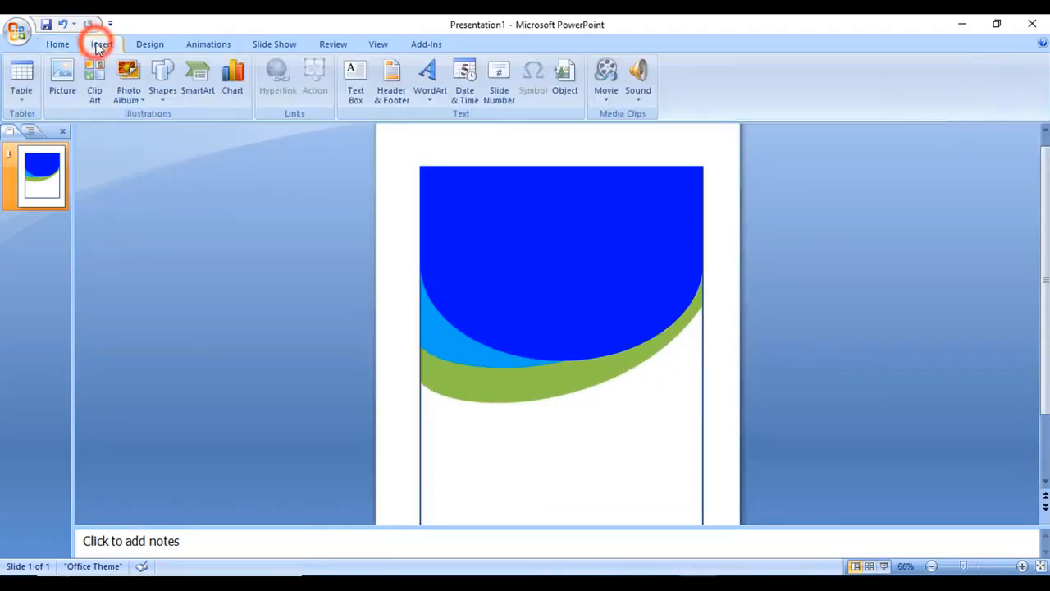
left_click(164, 88)
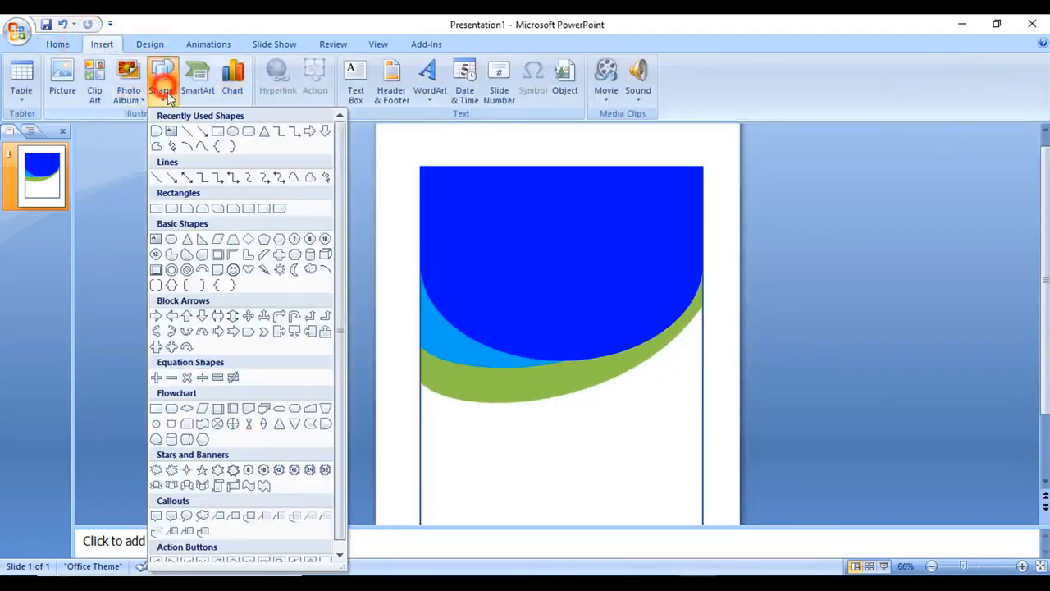
left_click(233, 134)
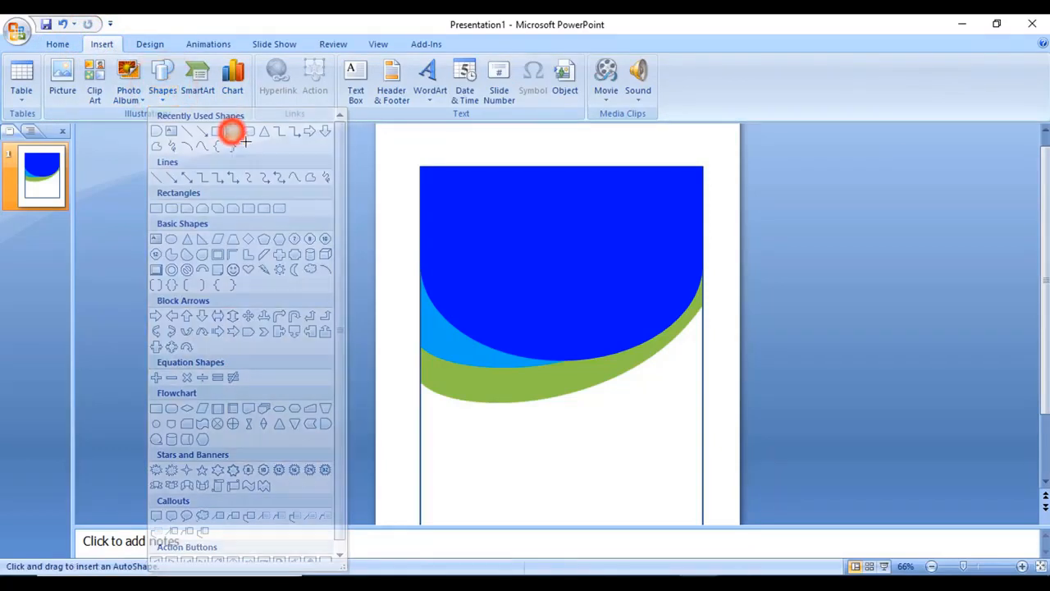
left_click_drag(565, 235, 629, 292)
left_click_drag(597, 249, 589, 248)
left_click(586, 241)
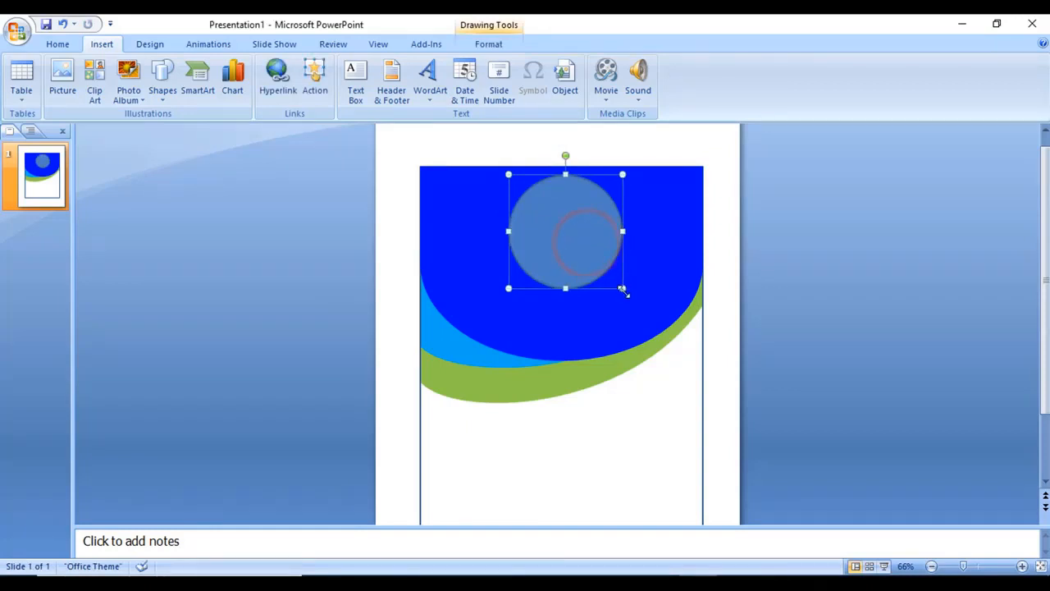
mouse_move(623, 288)
left_mouse_down()
mouse_move(597, 269)
mouse_move(610, 276)
left_mouse_up()
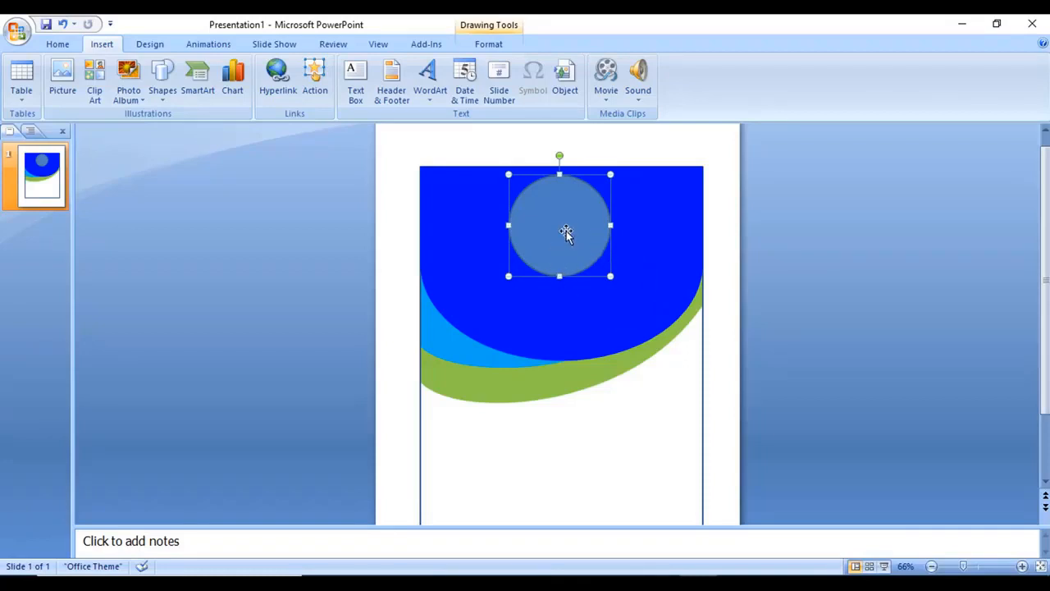
Align the circle to the horizontal centre of the slide
left_click(488, 44)
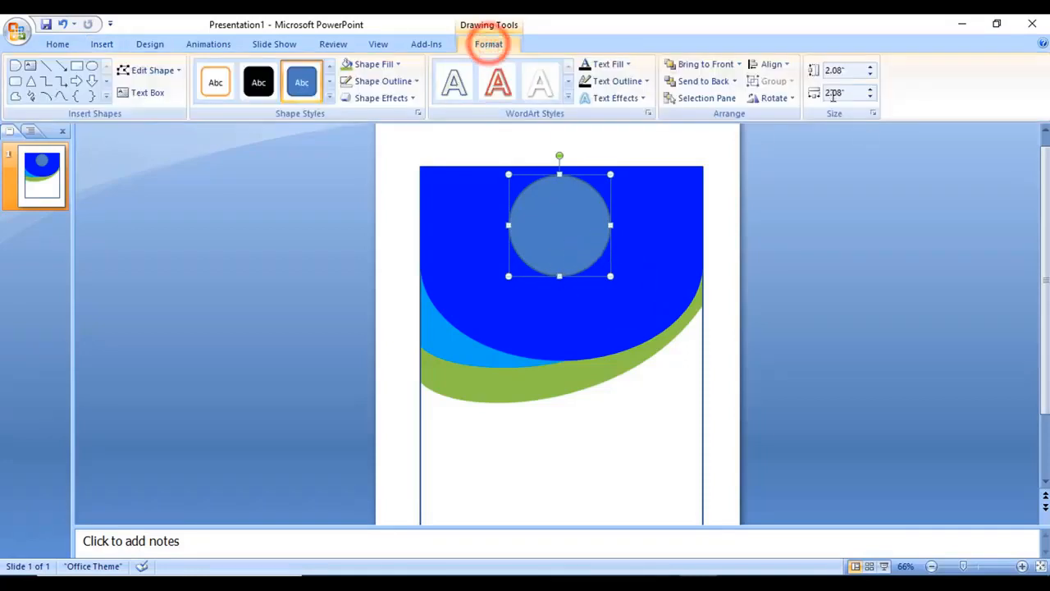
left_click(772, 65)
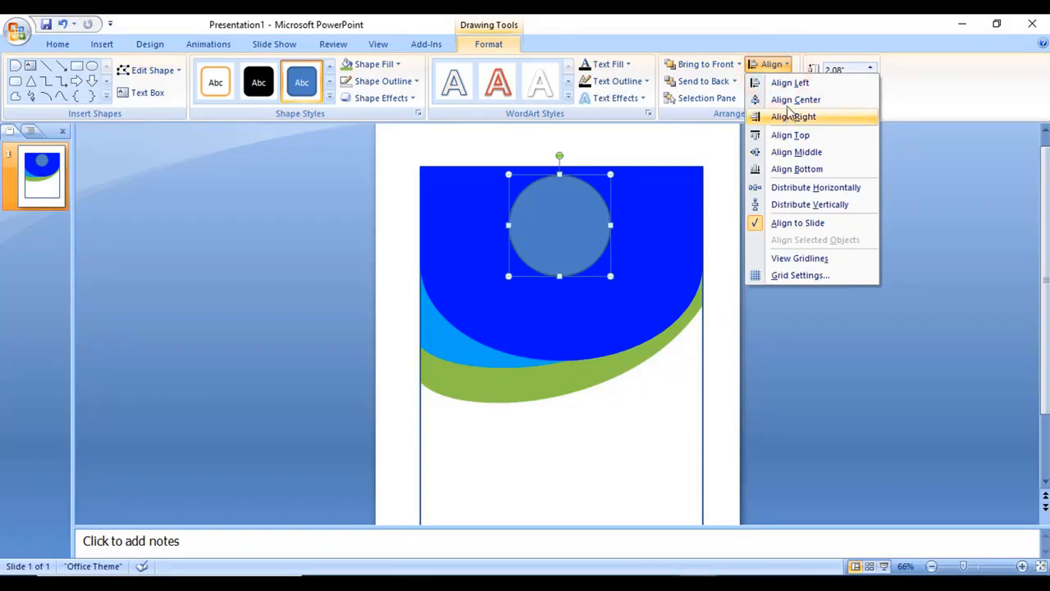
left_click(783, 99)
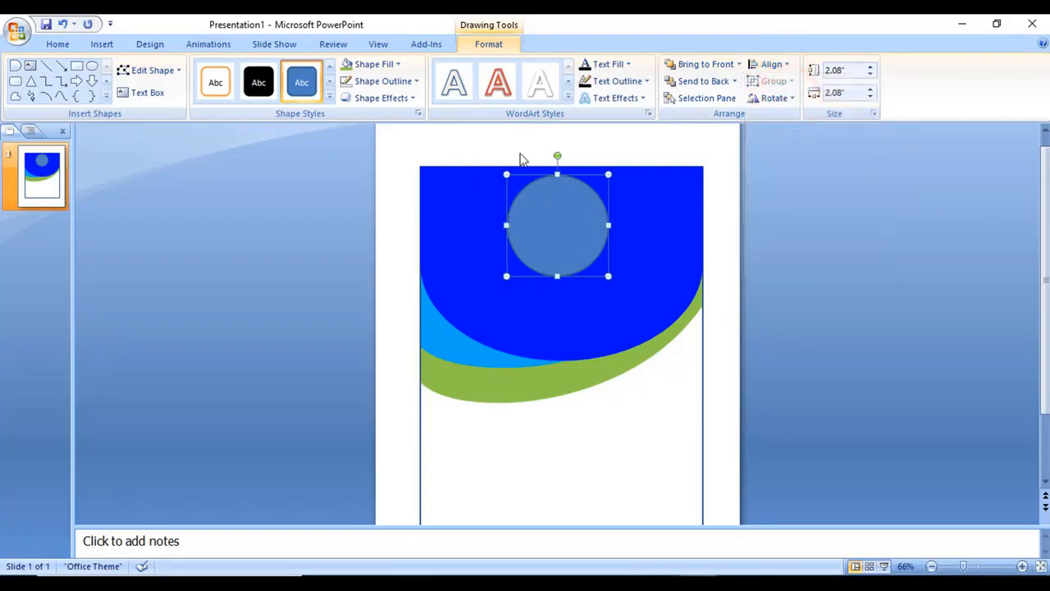
Fill the circle with the portrait photo picked from the Desktop
left_click(393, 67)
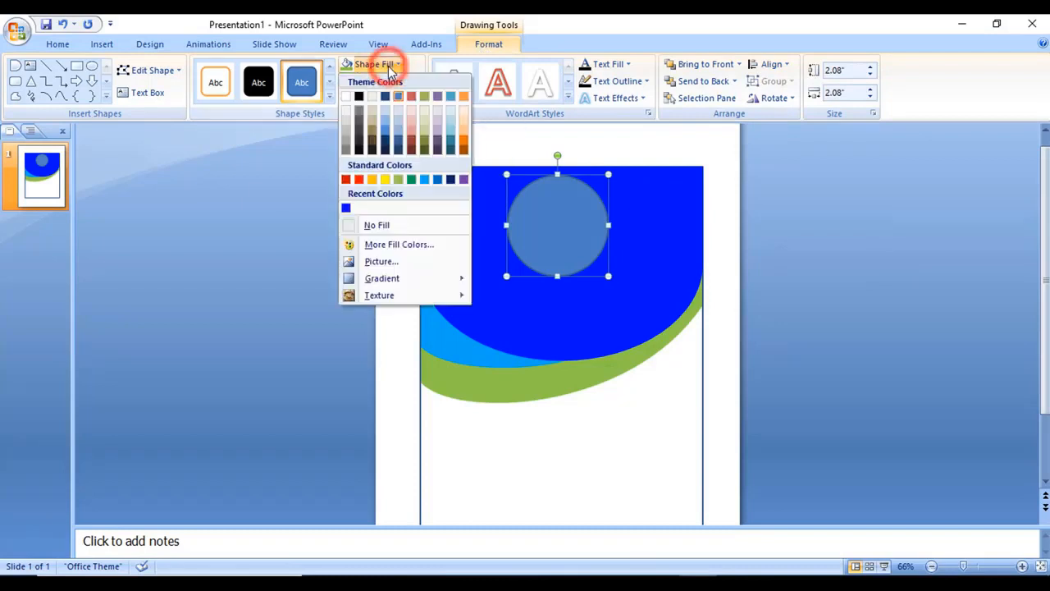
left_click(387, 261)
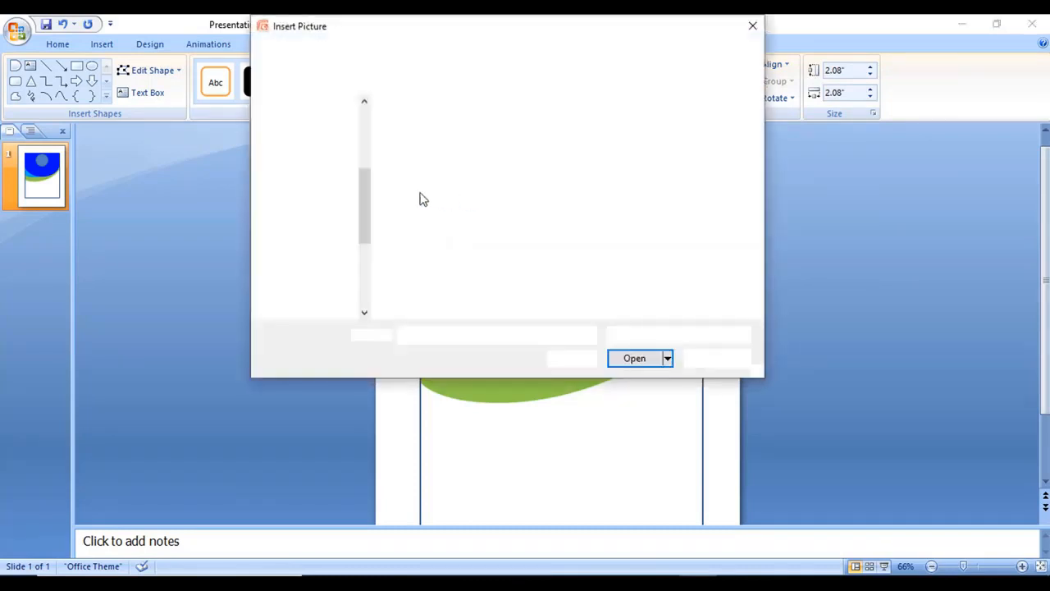
scroll(313, 190, "up", 3)
scroll(322, 212, "up", 2)
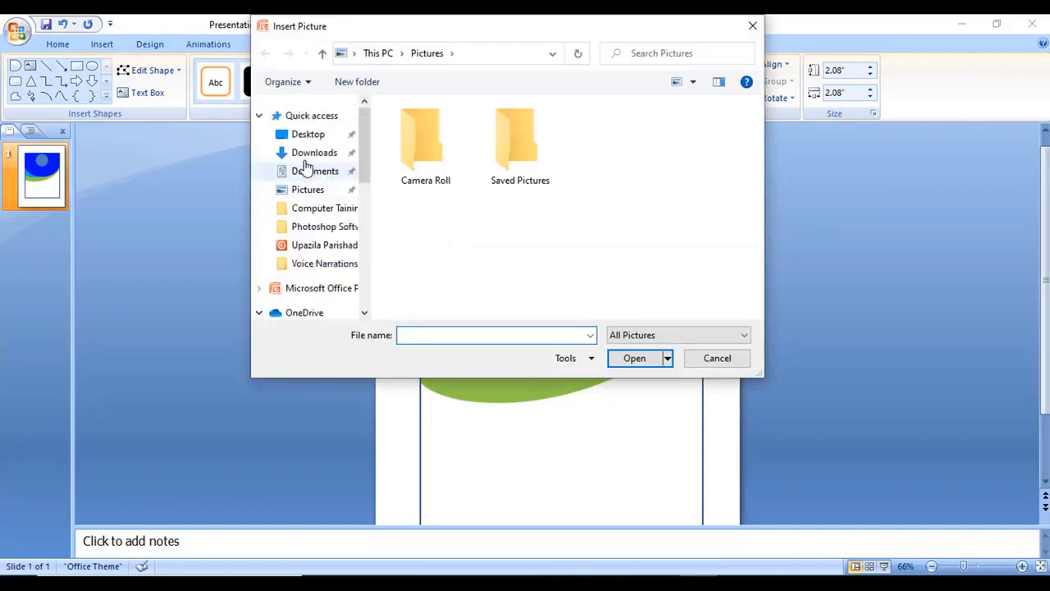
left_click(301, 136)
left_click(426, 233)
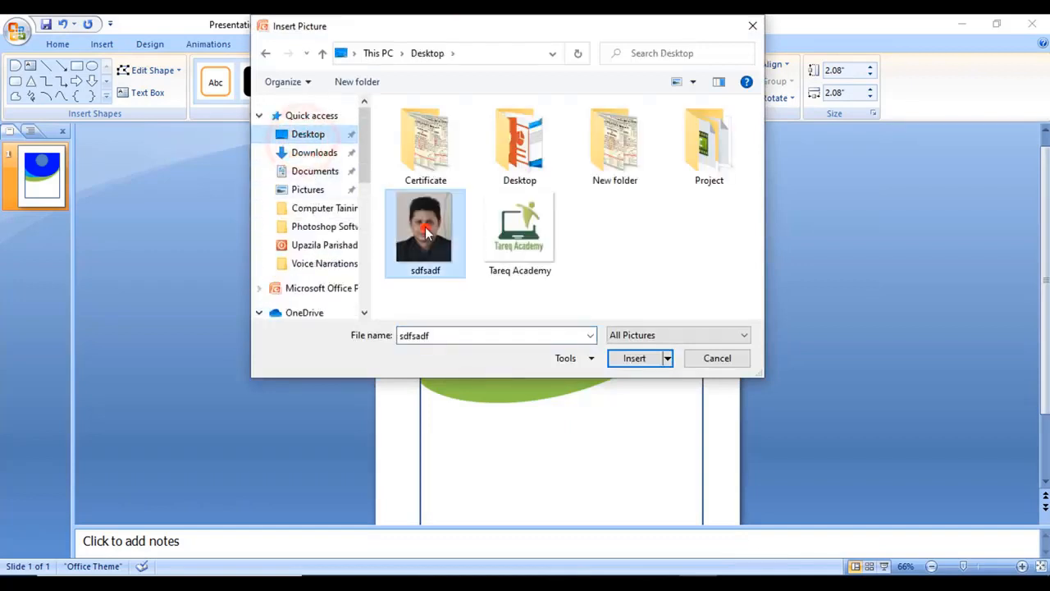
left_click(635, 358)
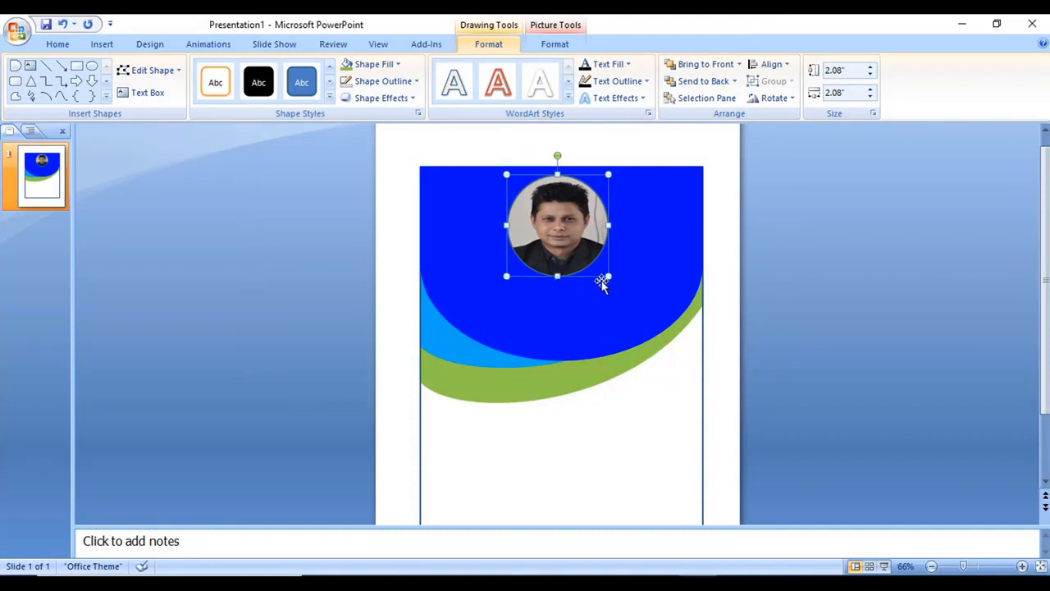
Enlarge the photo circle slightly and review the header layout
left_click_drag(607, 276, 610, 284)
left_click(678, 400)
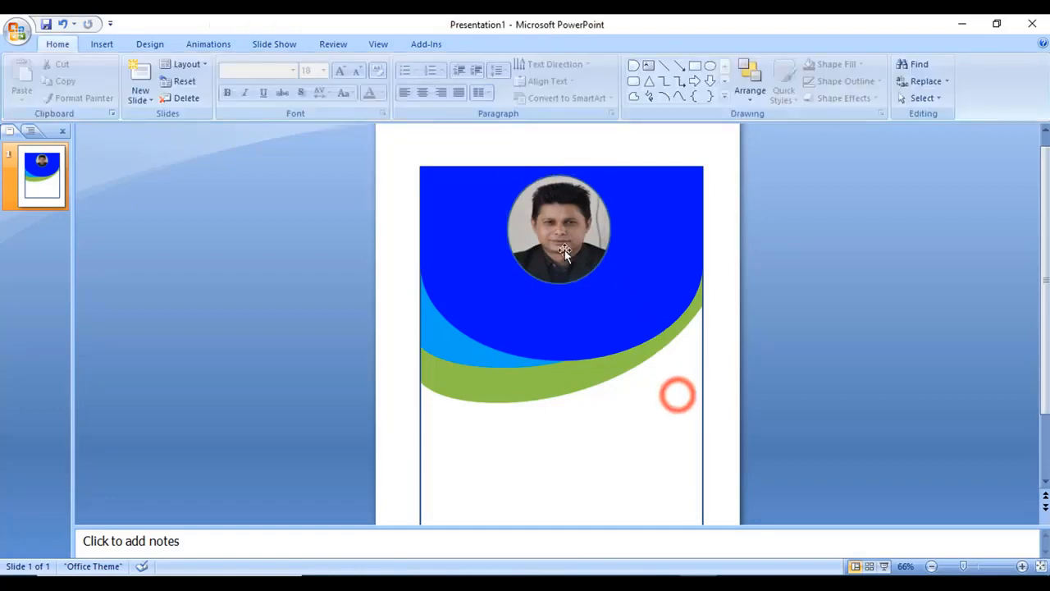
left_click(558, 249)
left_click(520, 310)
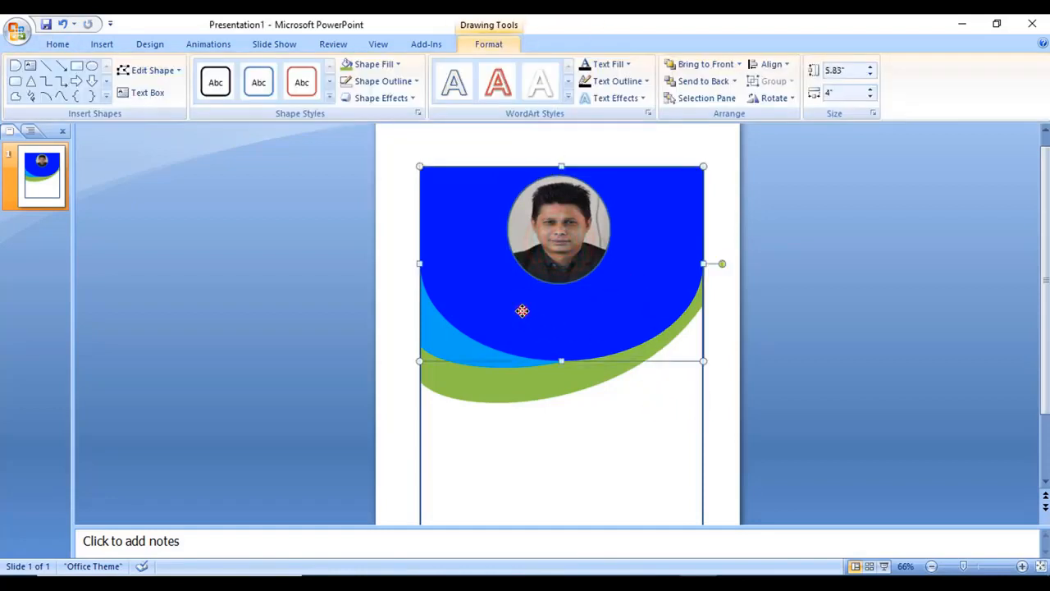
left_click(596, 429)
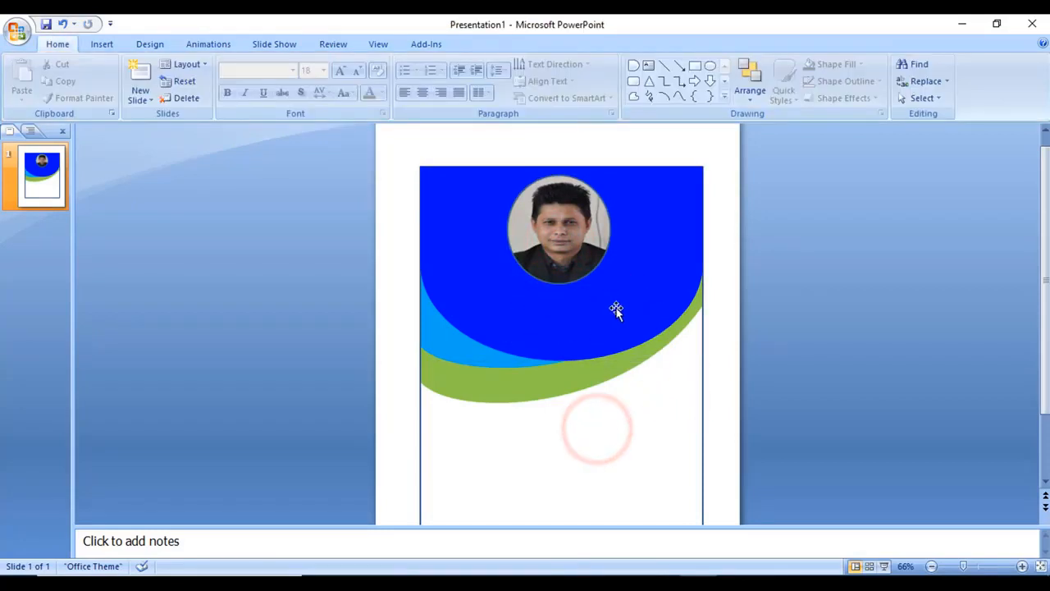
Add a text box with the person's full name and drag it under the photo
left_click(103, 44)
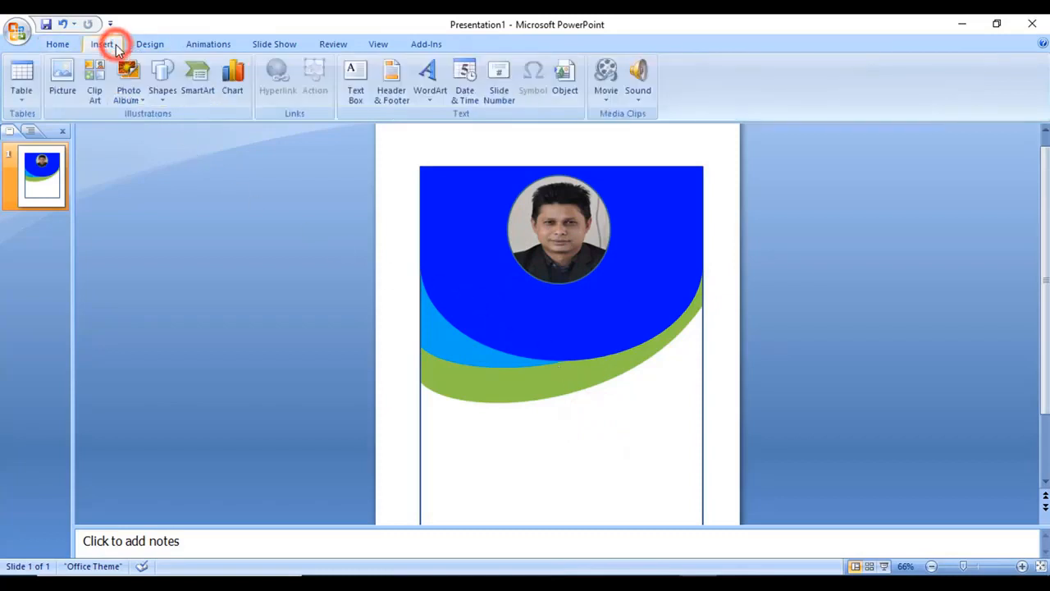
left_click(164, 92)
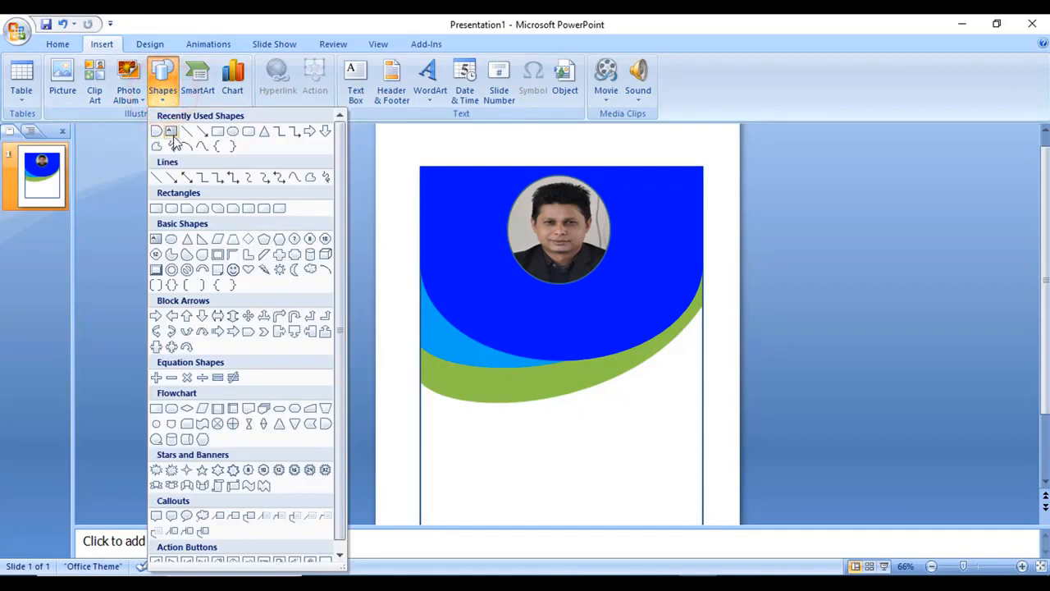
left_click(172, 134)
scroll(397, 373, "down", 1)
left_click(462, 379)
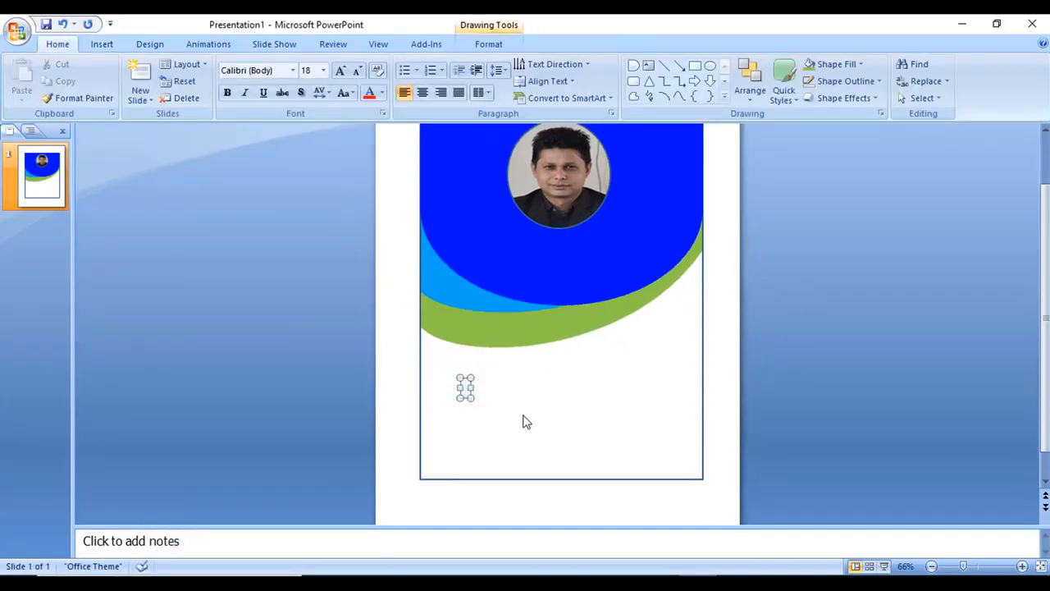
scroll(527, 425, "up", 1)
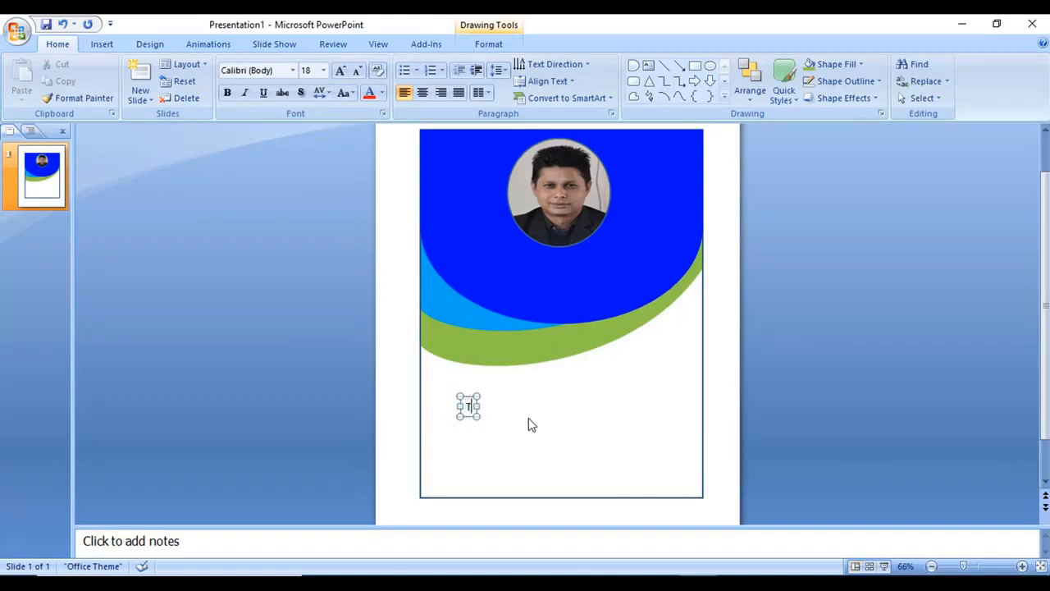
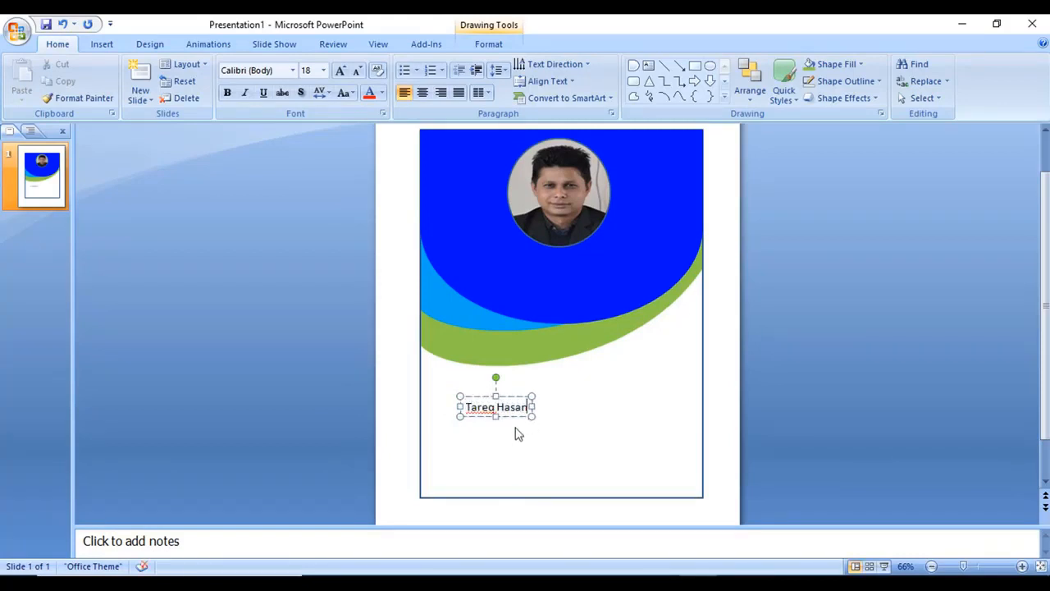
left_click_drag(516, 420, 578, 272)
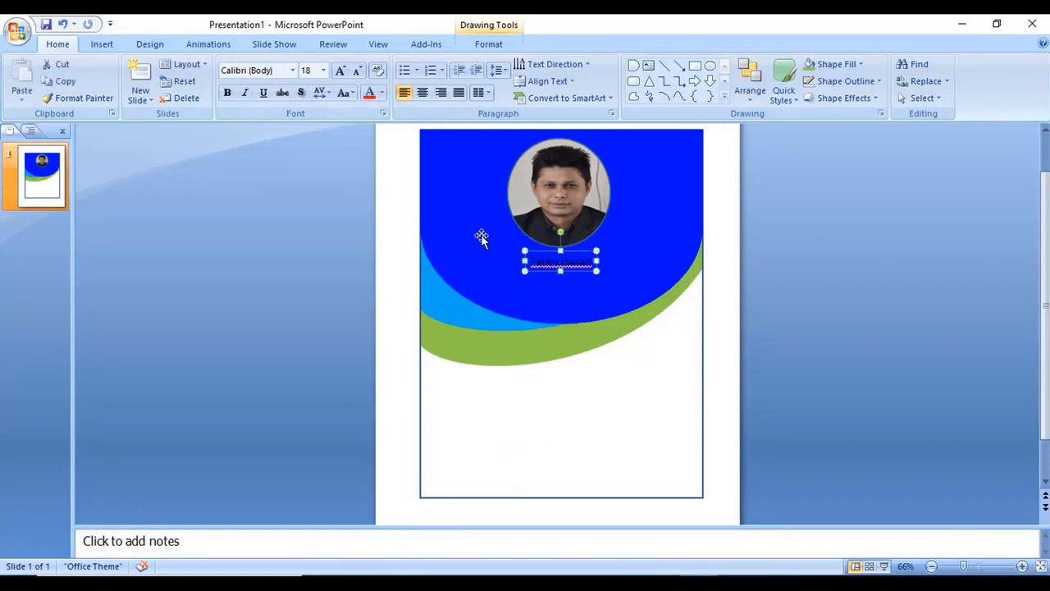
Make the name white, 32 pt and bold, centred under the photo
left_click(381, 97)
left_click(370, 125)
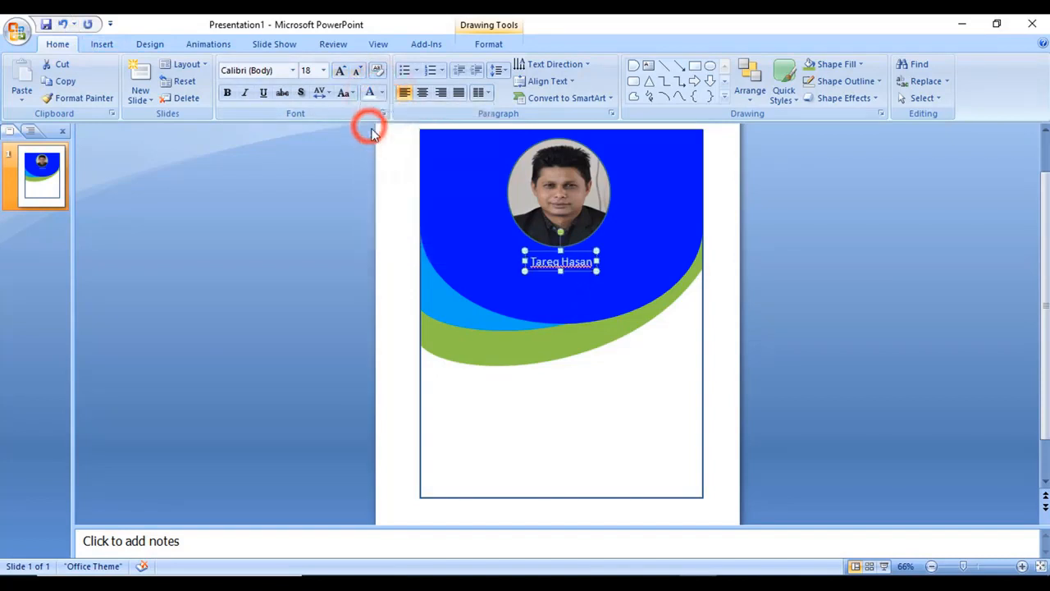
left_click(341, 71)
left_click(341, 72)
left_click(341, 71)
left_click(341, 71)
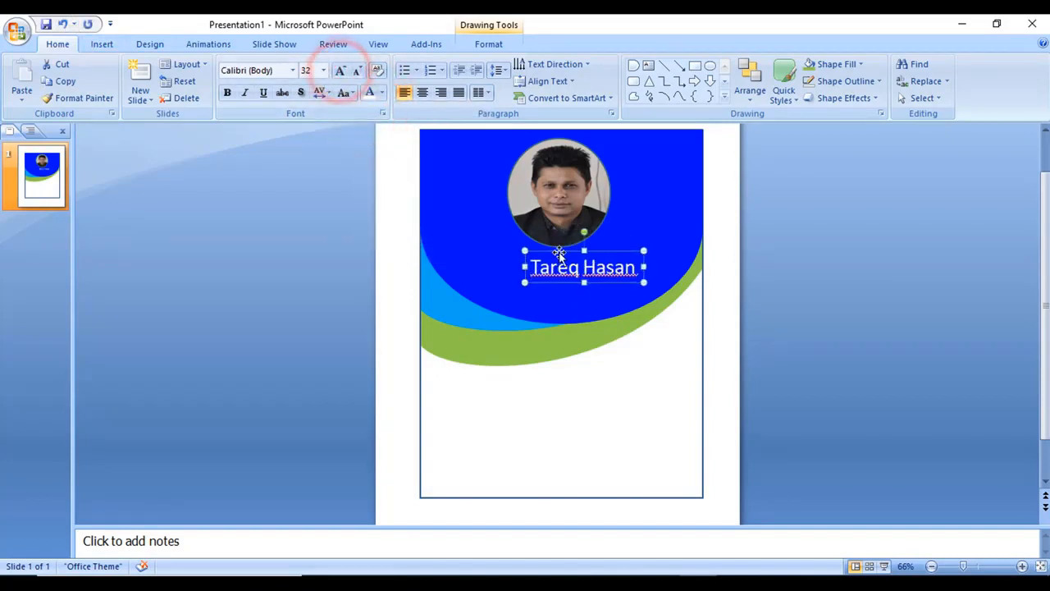
left_click_drag(559, 252, 543, 248)
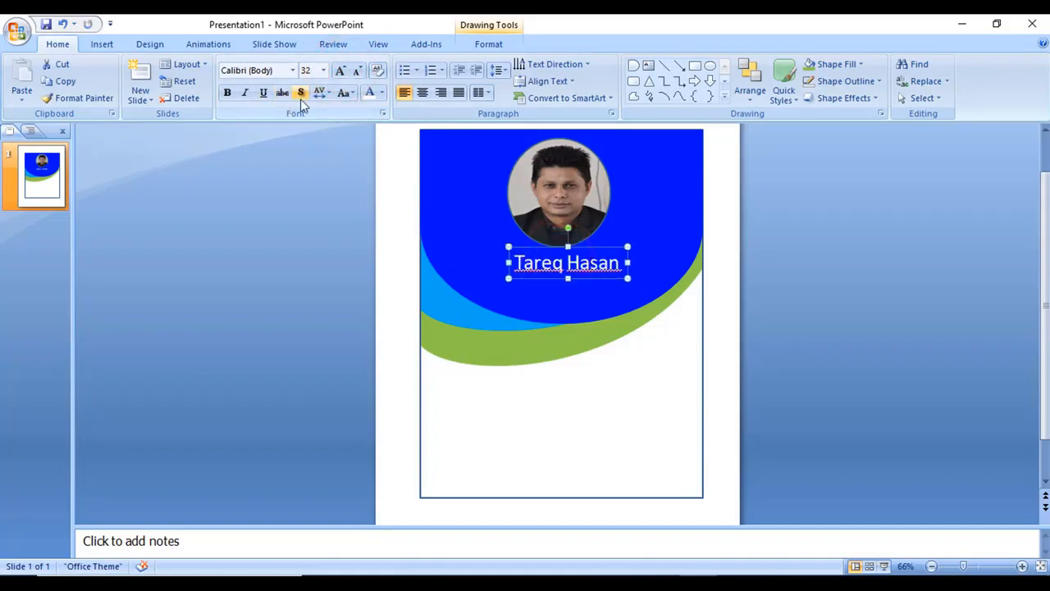
left_click(227, 92)
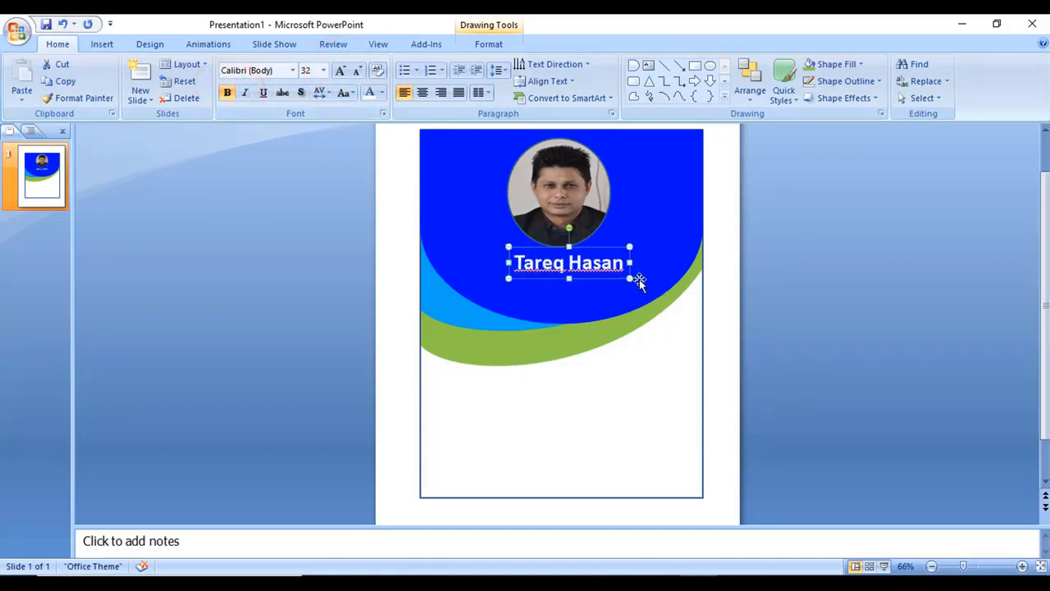
left_click_drag(508, 262, 503, 262)
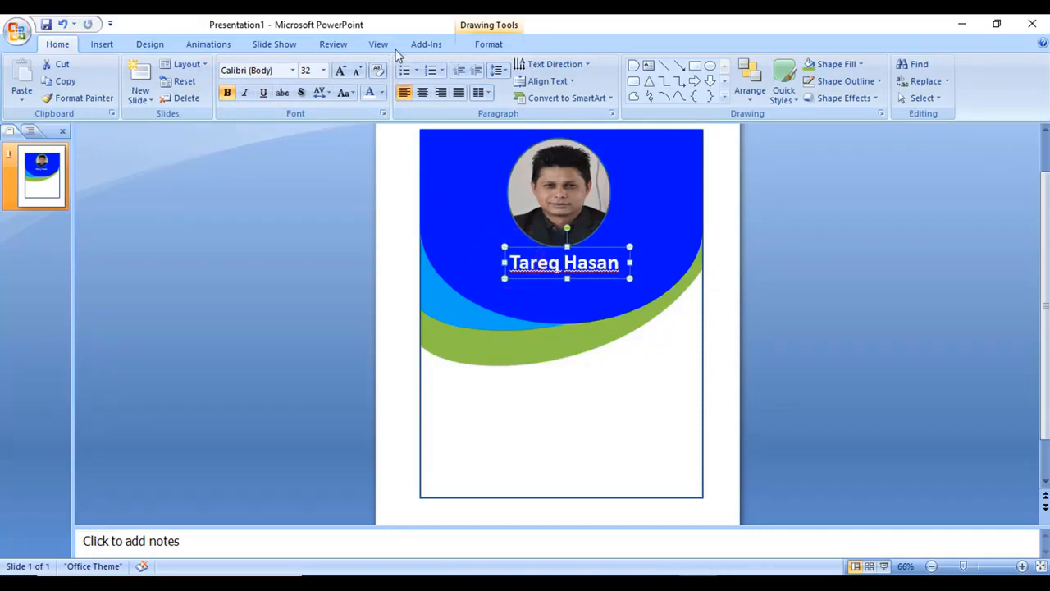
Set the name box outline to No Outline and nudge it up slightly
left_click(485, 44)
left_click(402, 80)
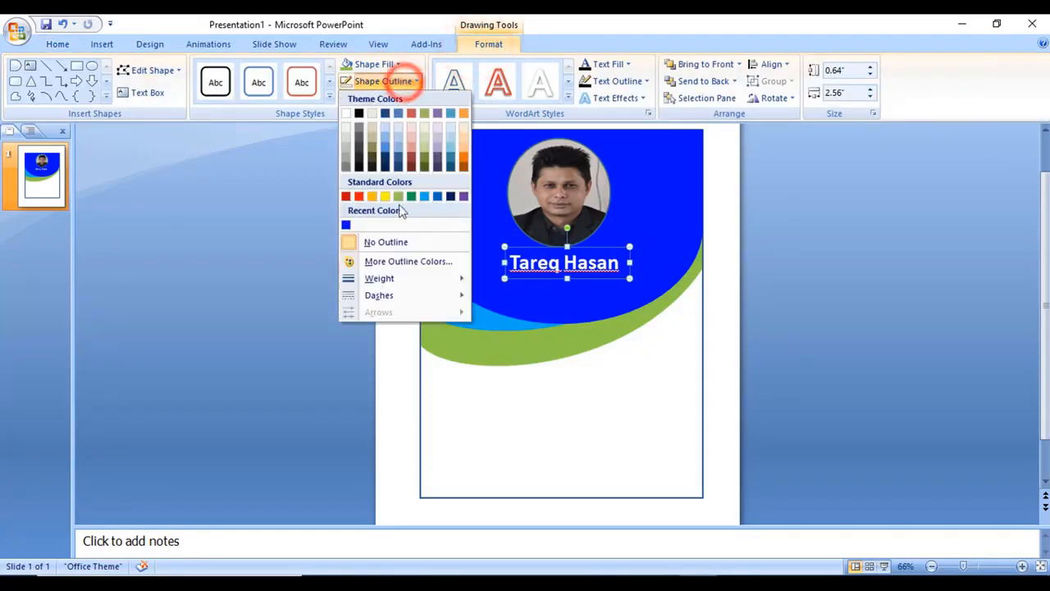
left_click(390, 242)
left_click(629, 386)
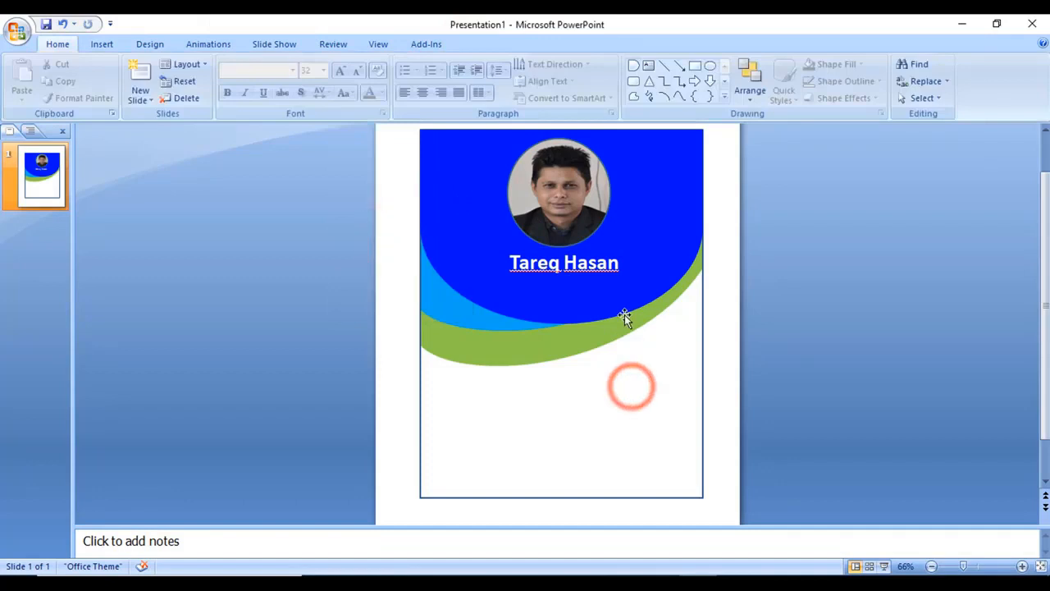
left_click(595, 279)
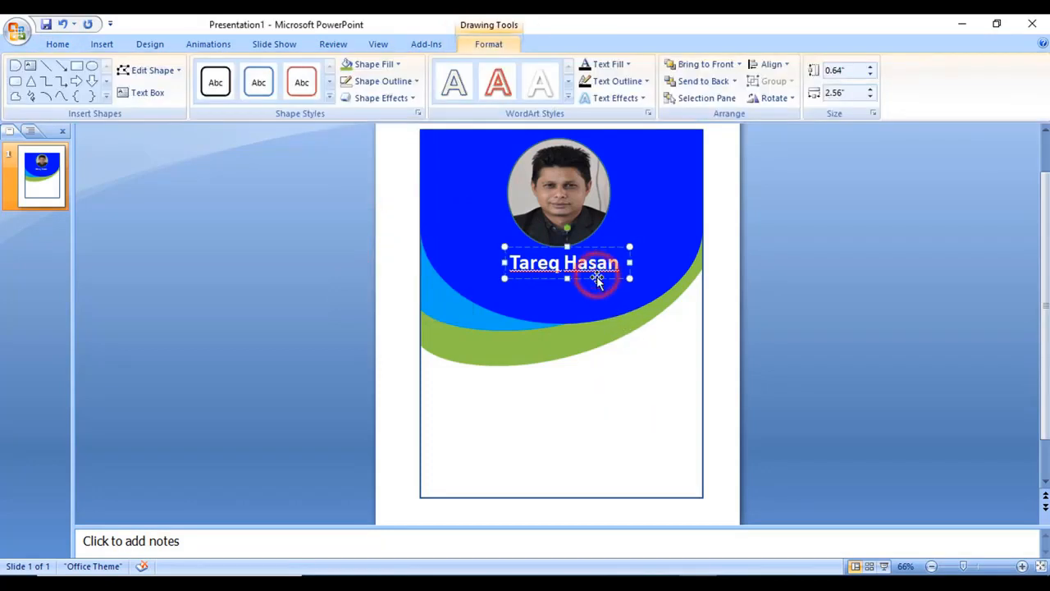
key("ctrl+Up")
key("ctrl+Up")
key("ctrl+Up")
key("ctrl+Up")
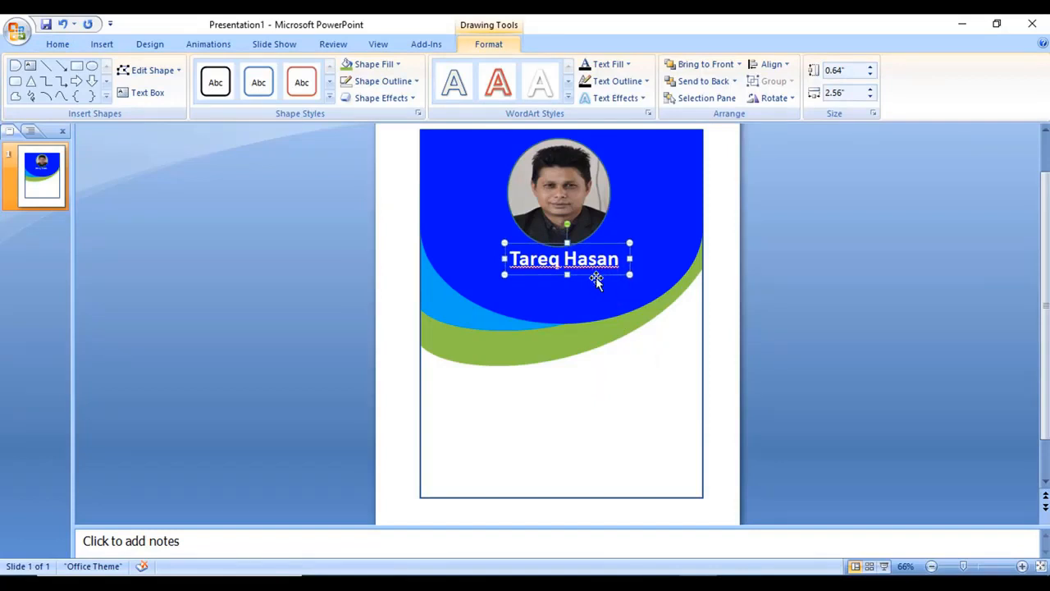
Duplicate the name box below it, change the text to 'Computer Operator', and centre it horizontally
left_click_drag(596, 279, 591, 309)
left_click(614, 299)
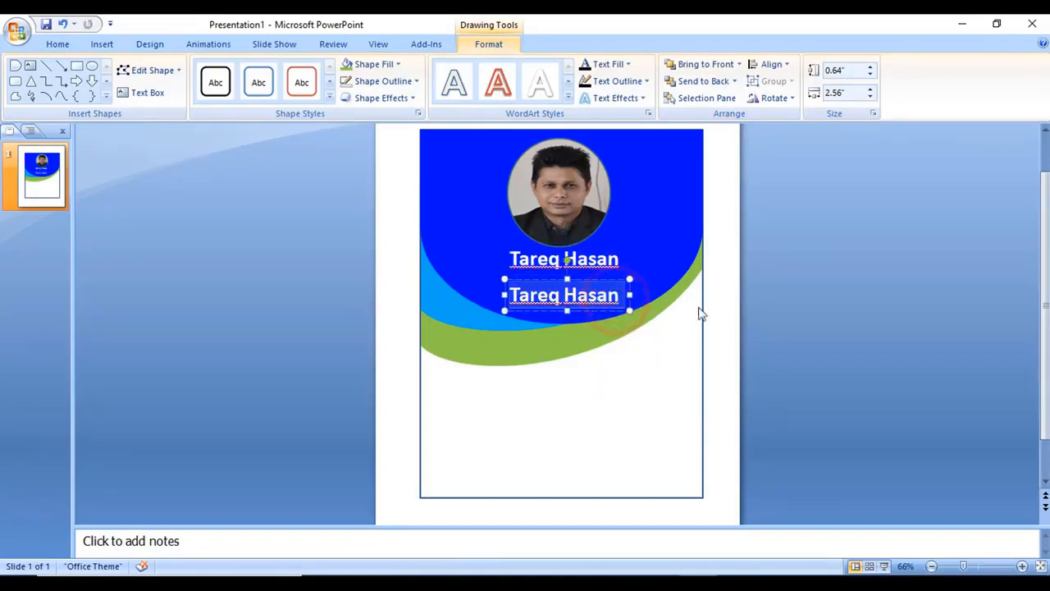
type("Com")
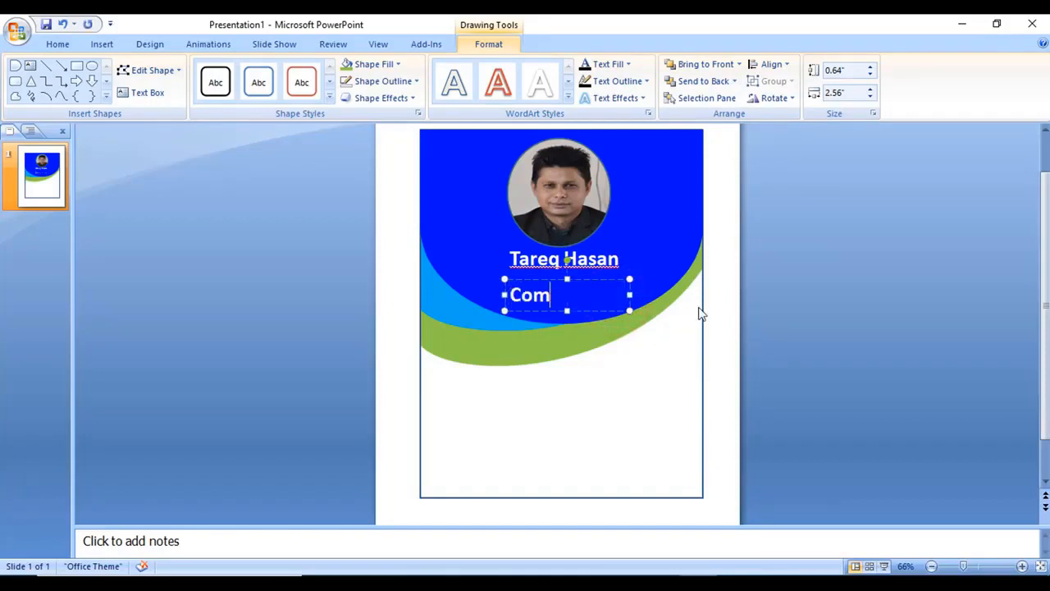
type("puter Operator")
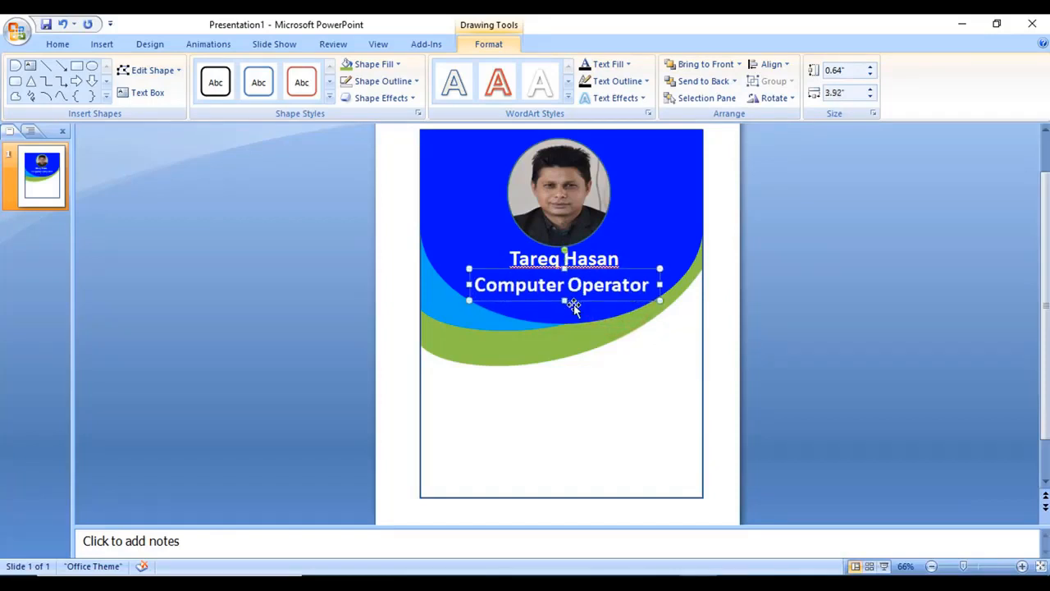
left_click(785, 63)
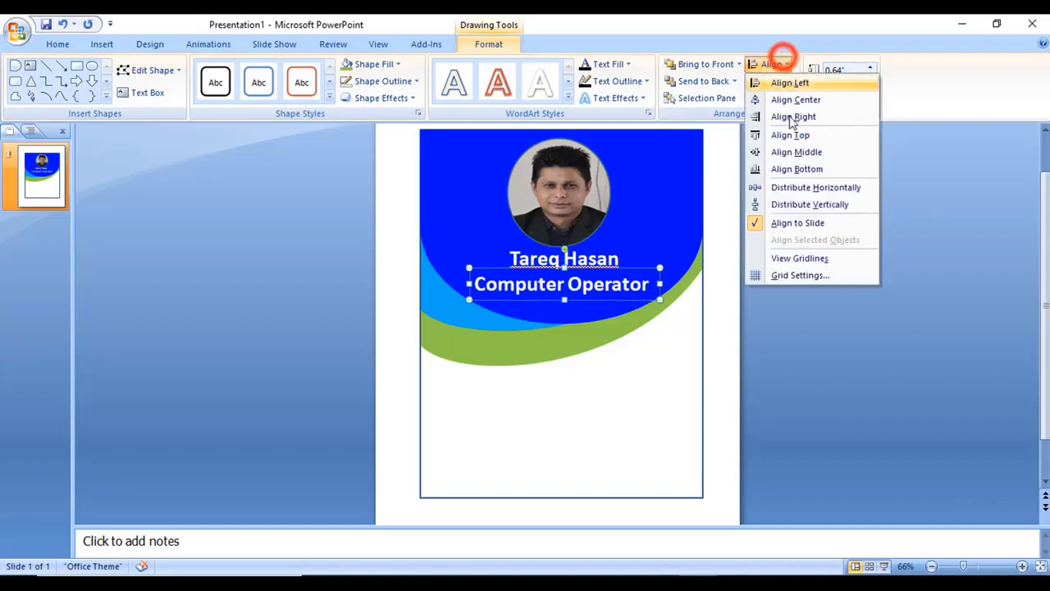
left_click(792, 98)
Align the name box to the horizontal centre of the slide
left_click(563, 256)
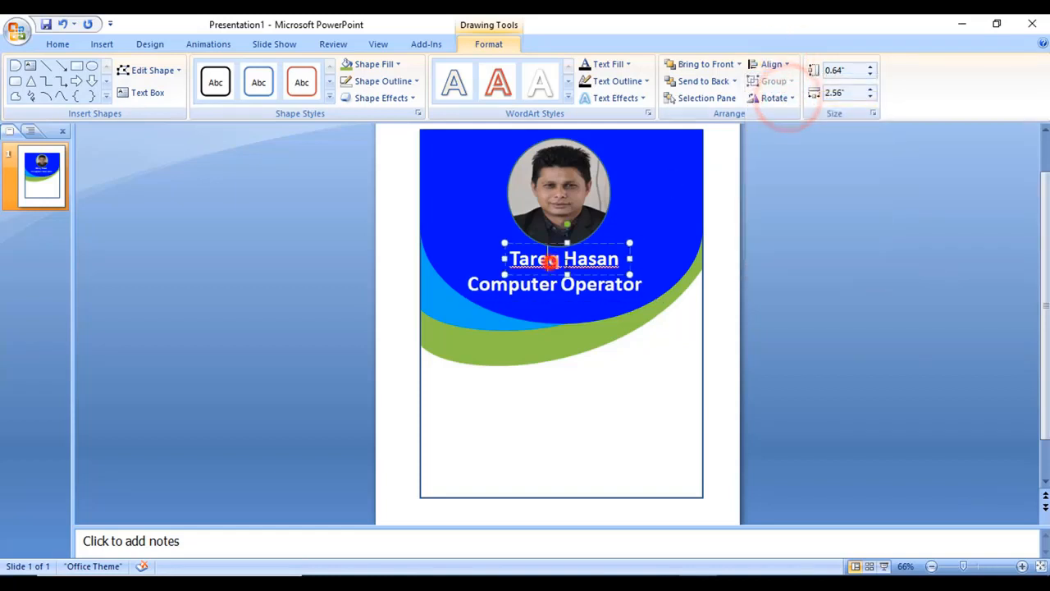
left_click(600, 242)
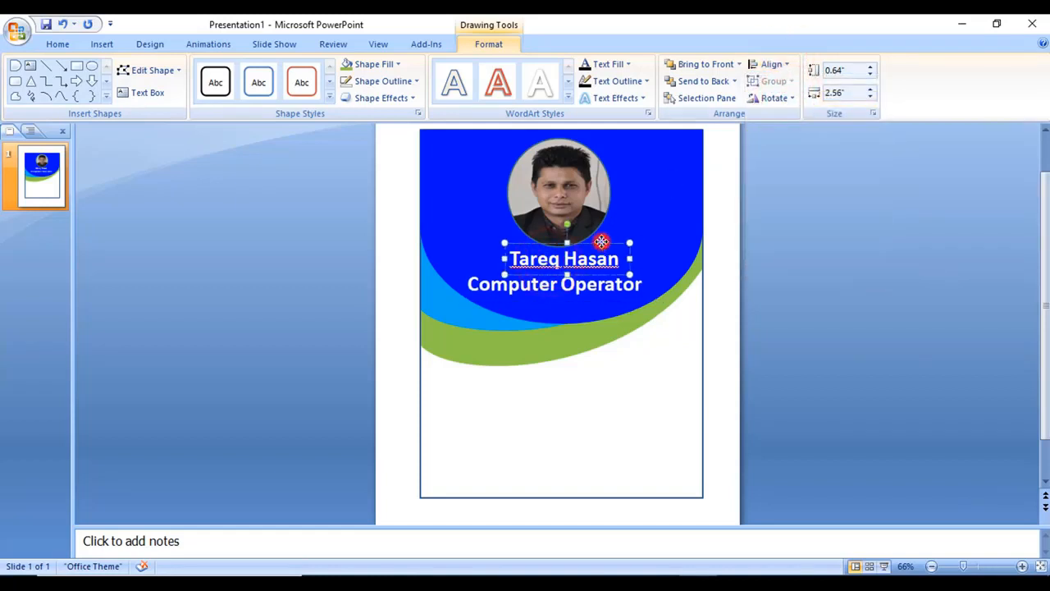
left_click(772, 64)
left_click(792, 100)
left_click(628, 370)
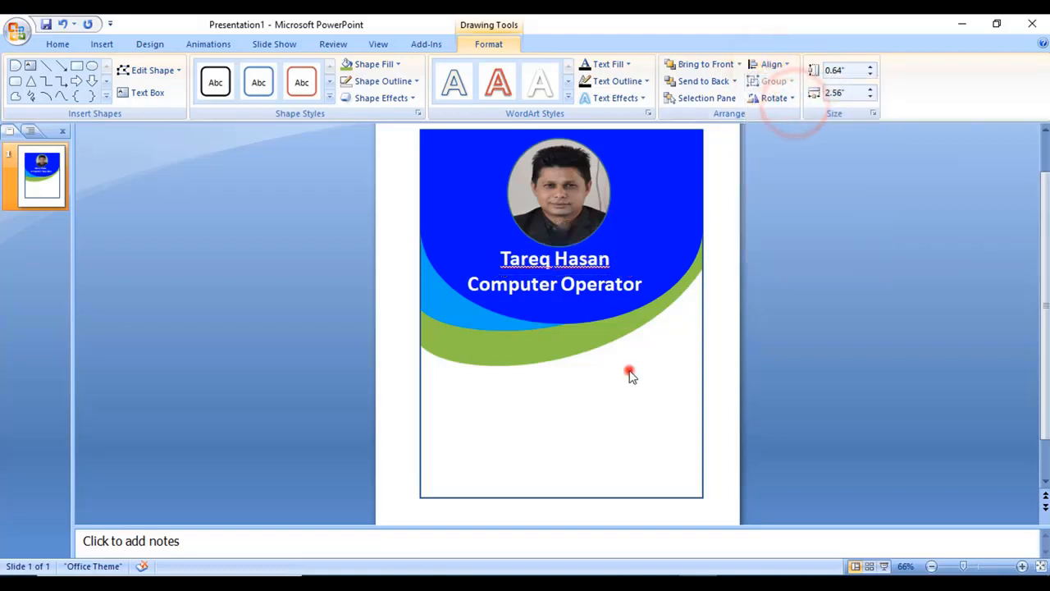
scroll(666, 433, "up", 1)
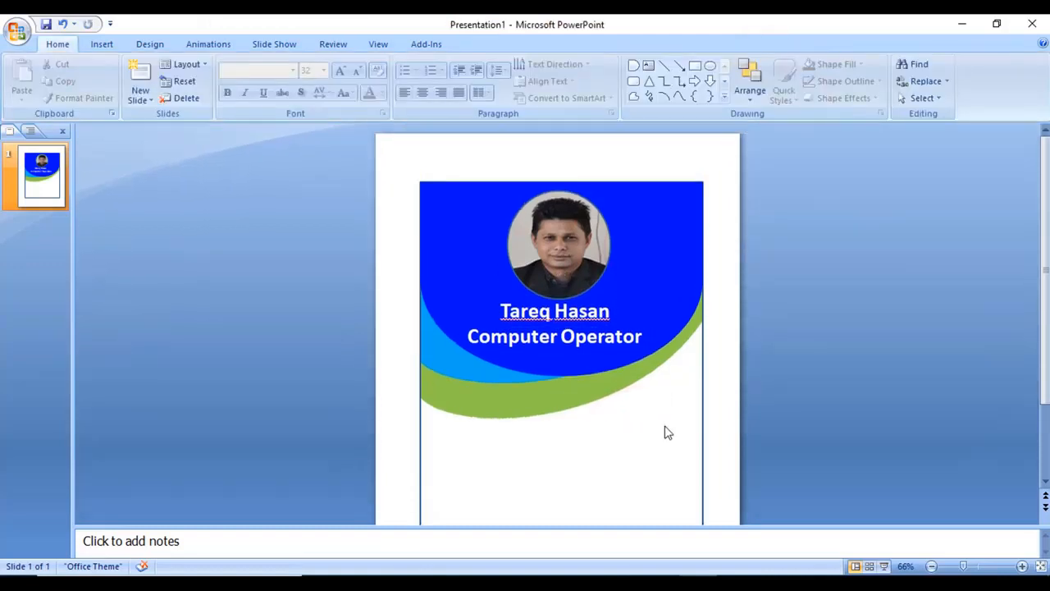
scroll(642, 429, "down", 1)
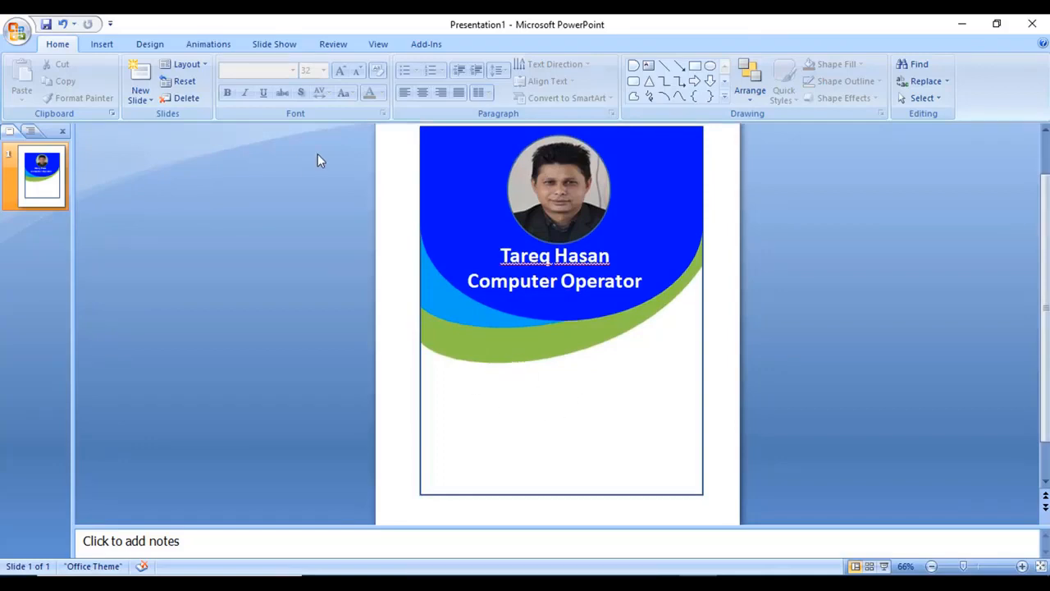
Add a text box reading 'ID NO' followed by a tab below the green wave
left_click(102, 44)
left_click(162, 82)
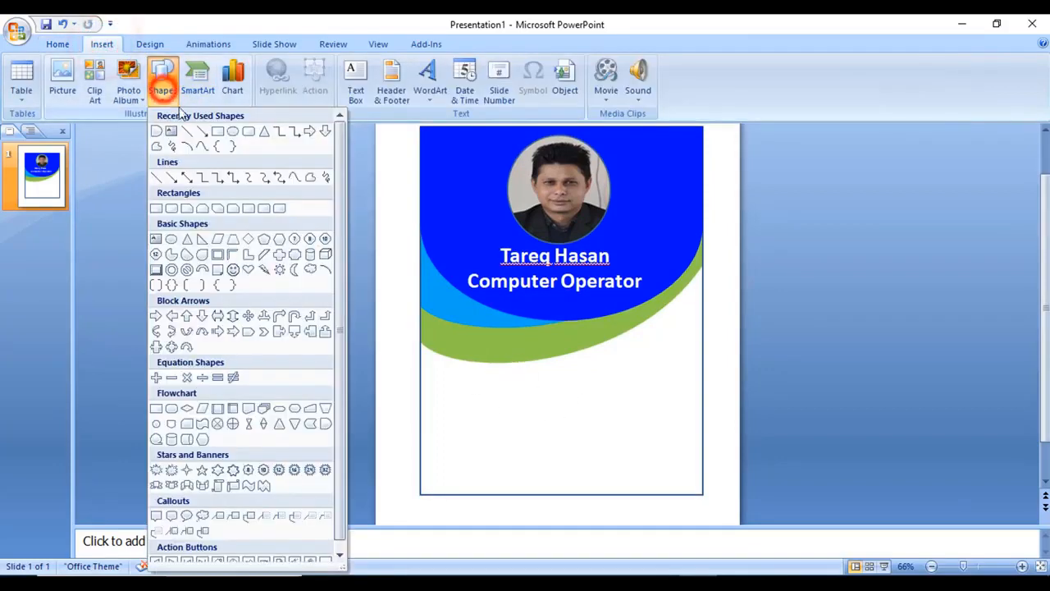
left_click(170, 133)
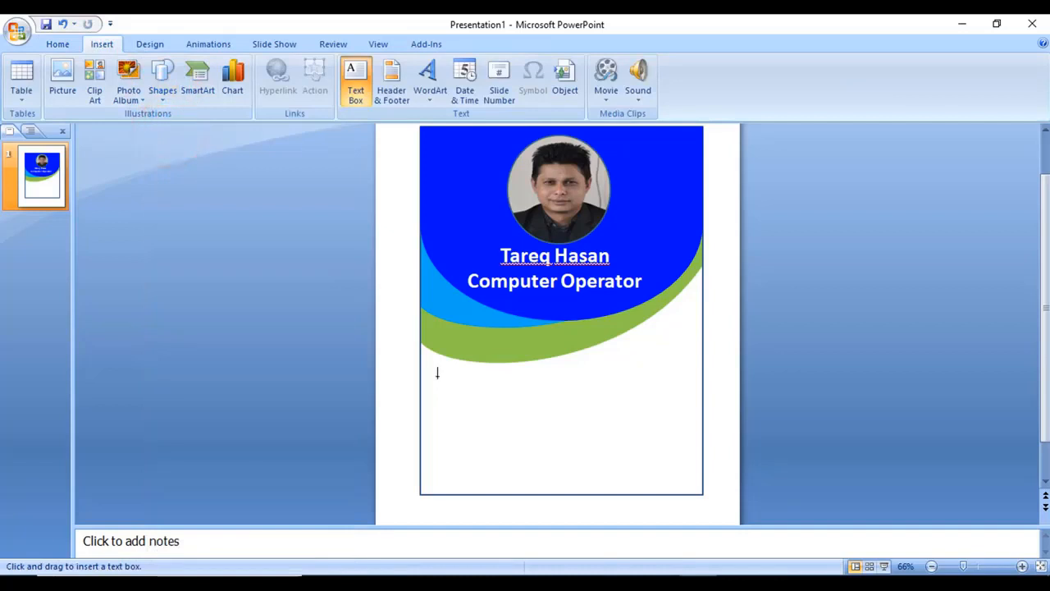
left_click(440, 379)
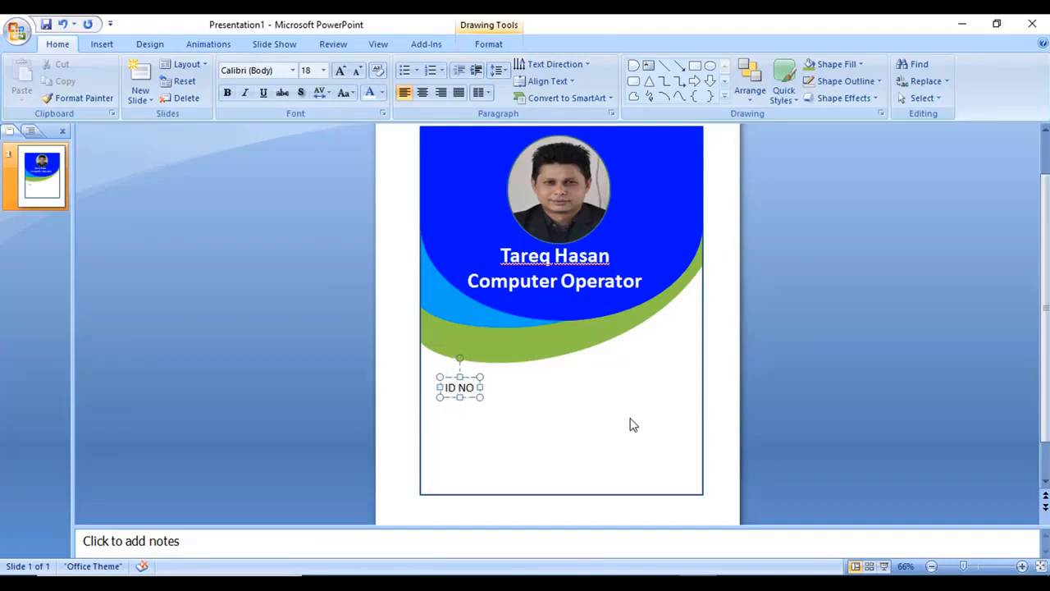
key("Tab")
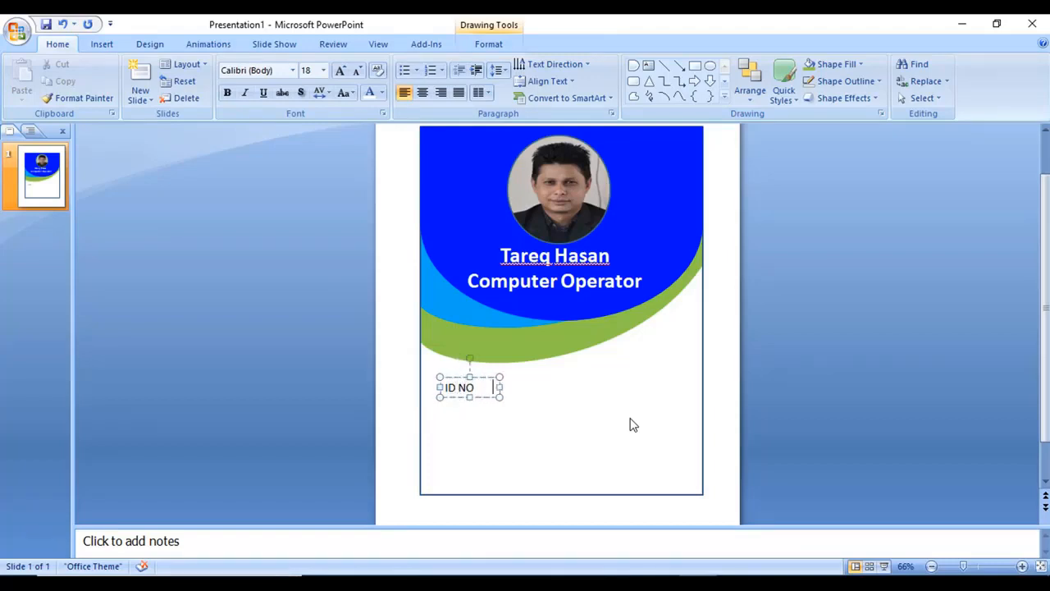